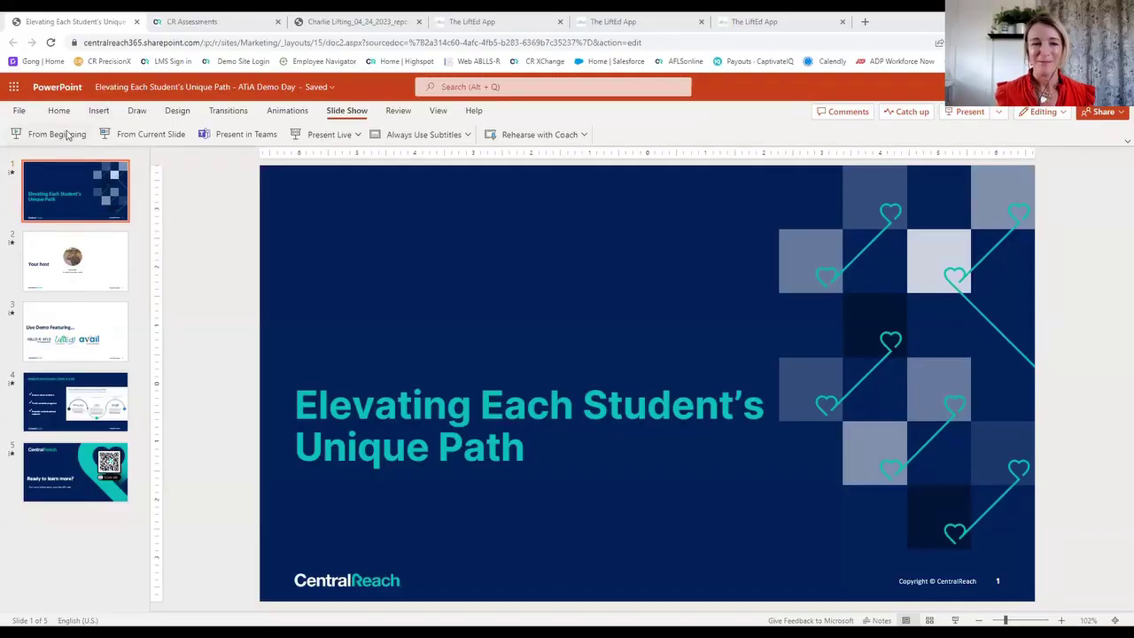
# Step: Present the slide deck from its first slide
pyautogui.click(67, 134)
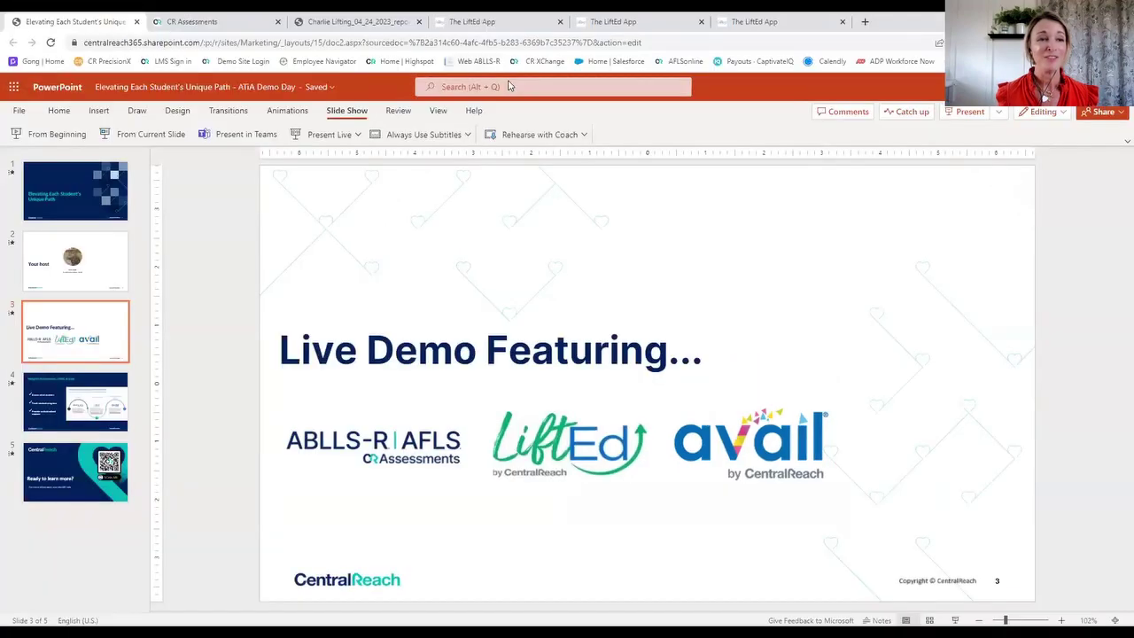
# Step: Switch to CR Assessments, open the recent assessment dated 04/13/2023, and review which protocols can be included in it
pyautogui.hotkey('ctrl', 'Tab')
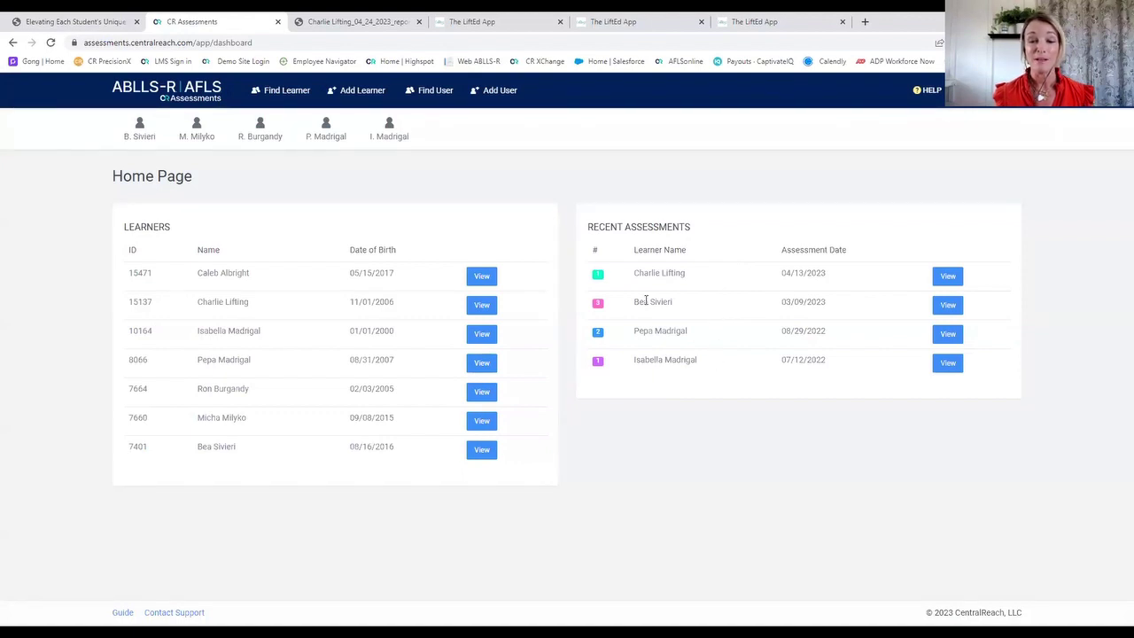
pyautogui.click(941, 276)
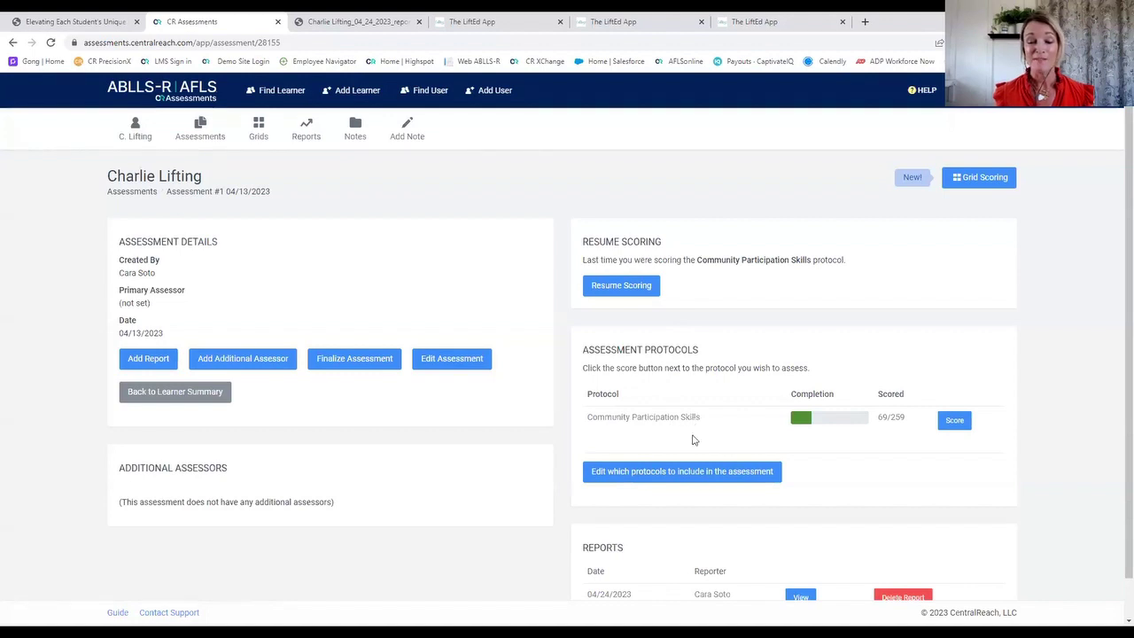
pyautogui.click(690, 473)
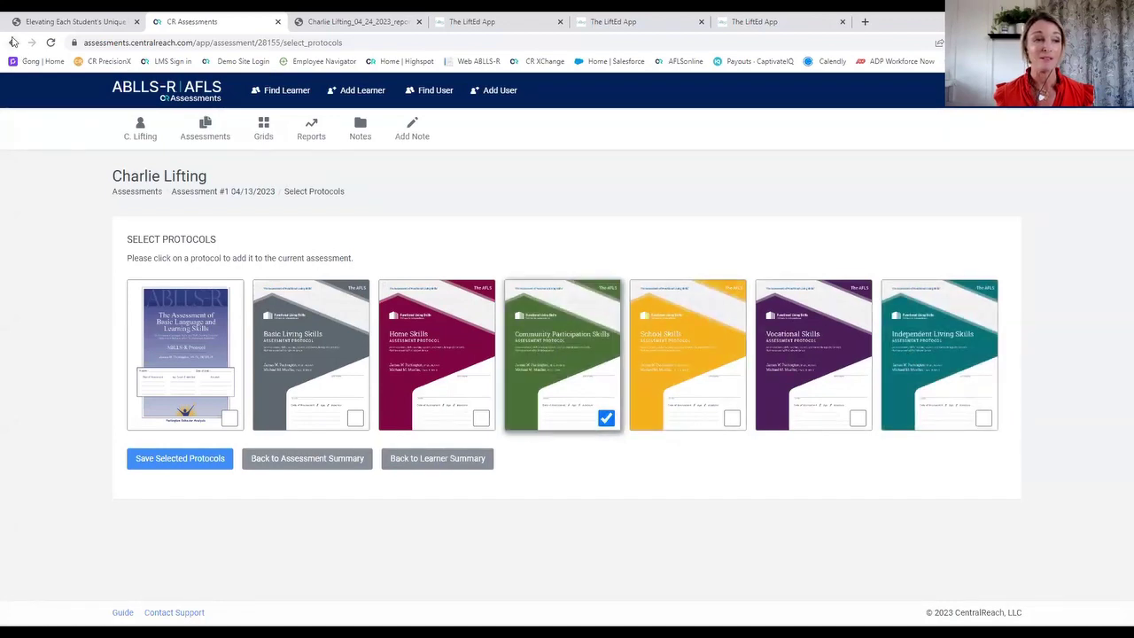
pyautogui.click(12, 44)
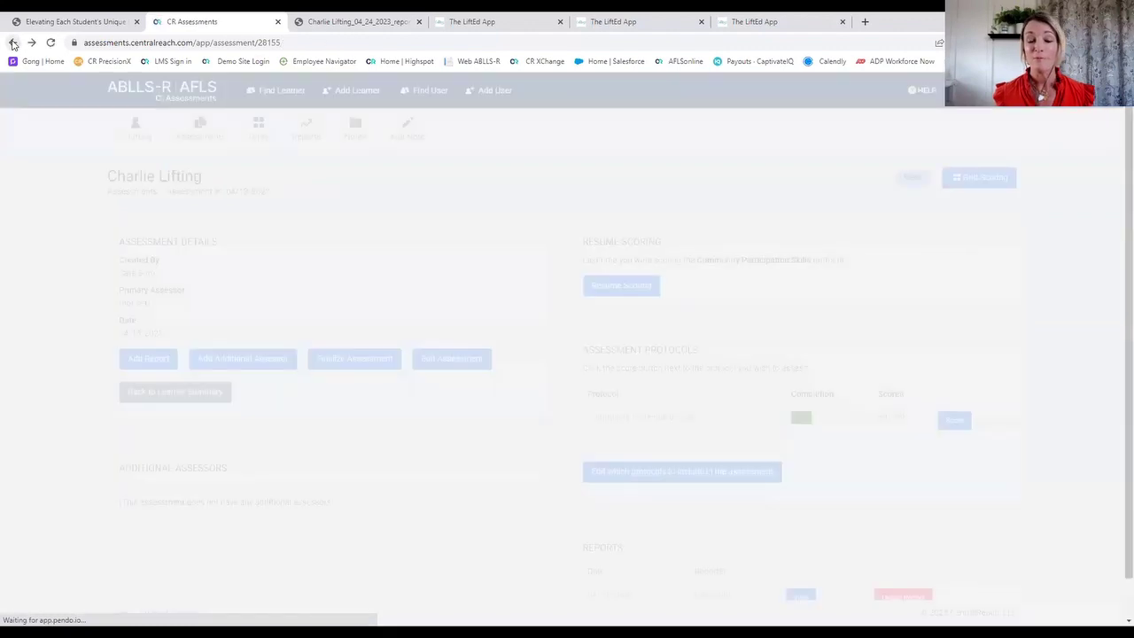
# Step: In the Community Participation Skills protocol, score skill MB17 as 1 and advance to the following skill
pyautogui.click(958, 423)
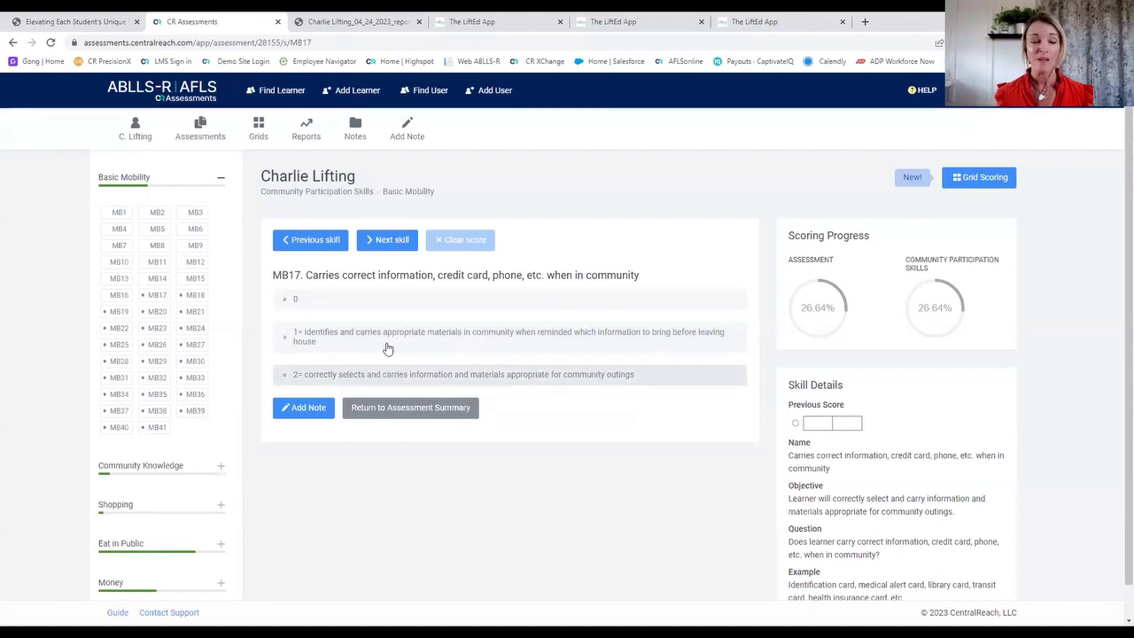
pyautogui.click(387, 338)
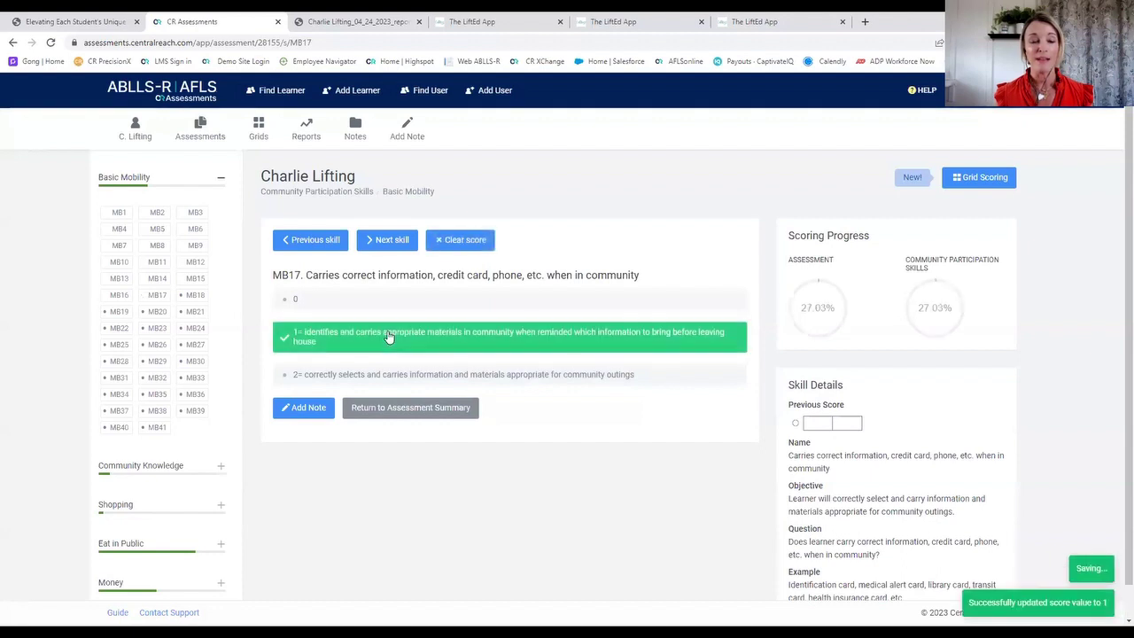
pyautogui.click(369, 246)
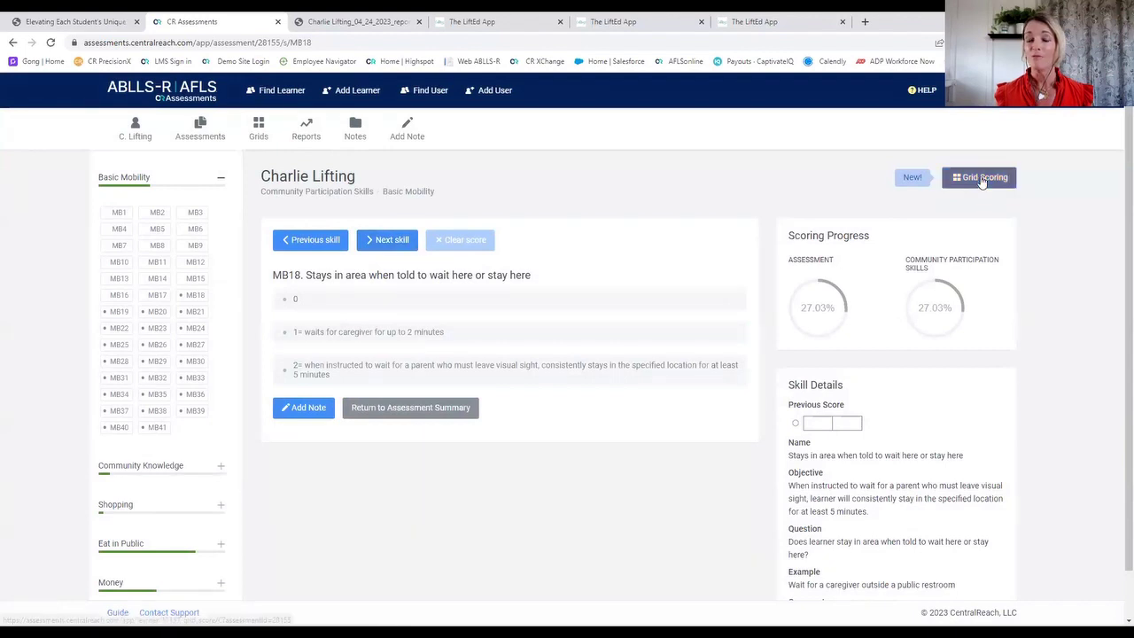
# Step: Open grid scoring for the assessment and record a score for skill PH8 in the Phone column
pyautogui.click(980, 177)
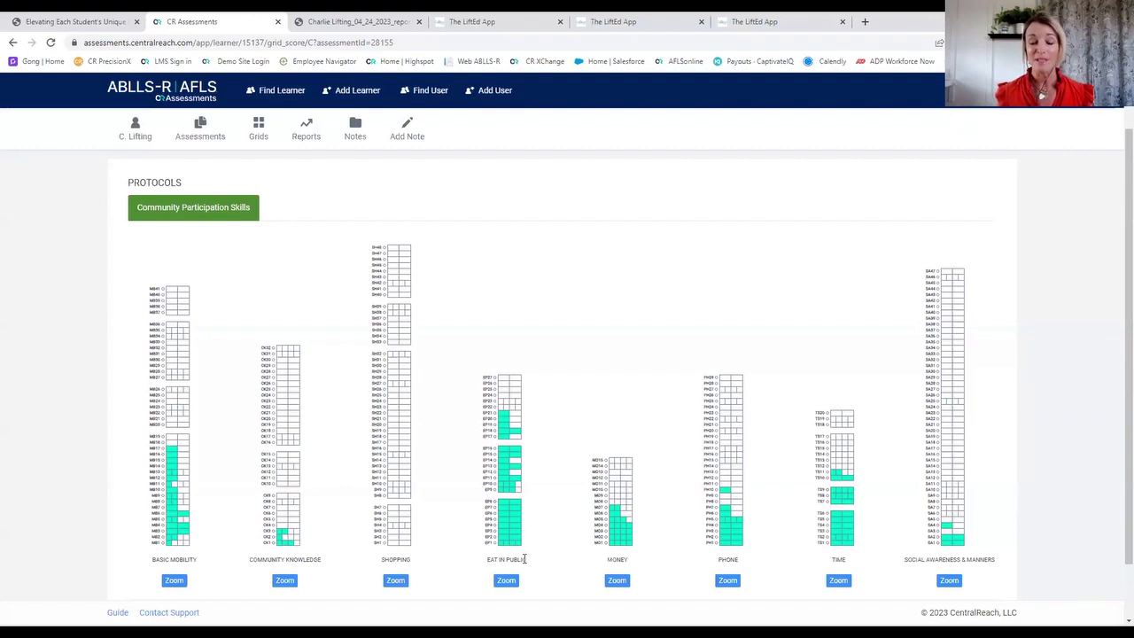
pyautogui.moveTo(727, 502)
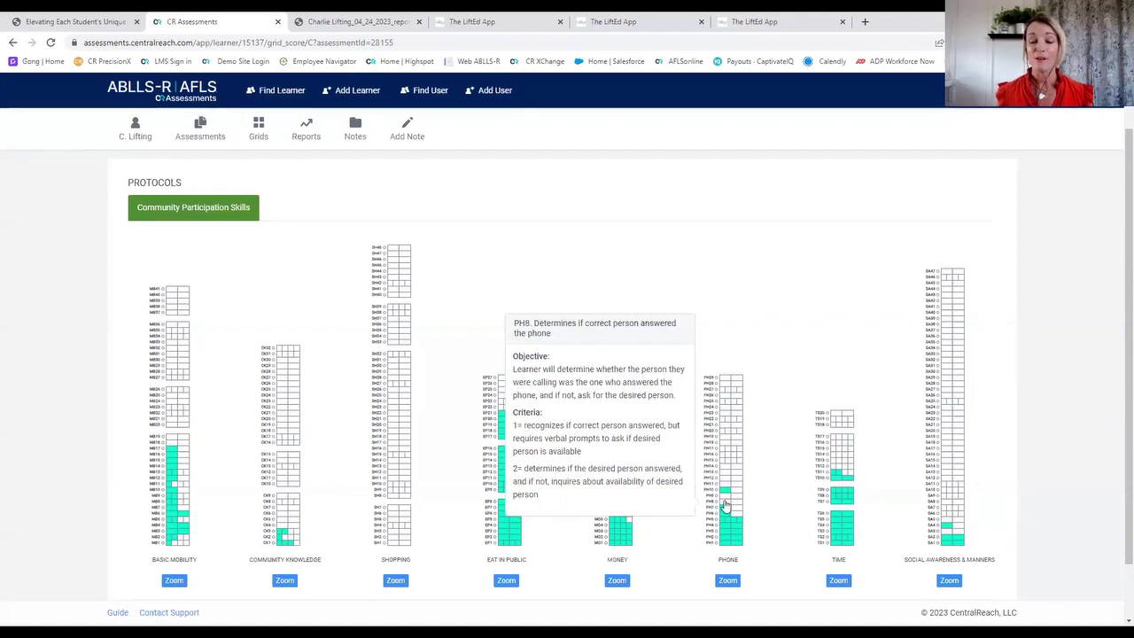
pyautogui.click(725, 501)
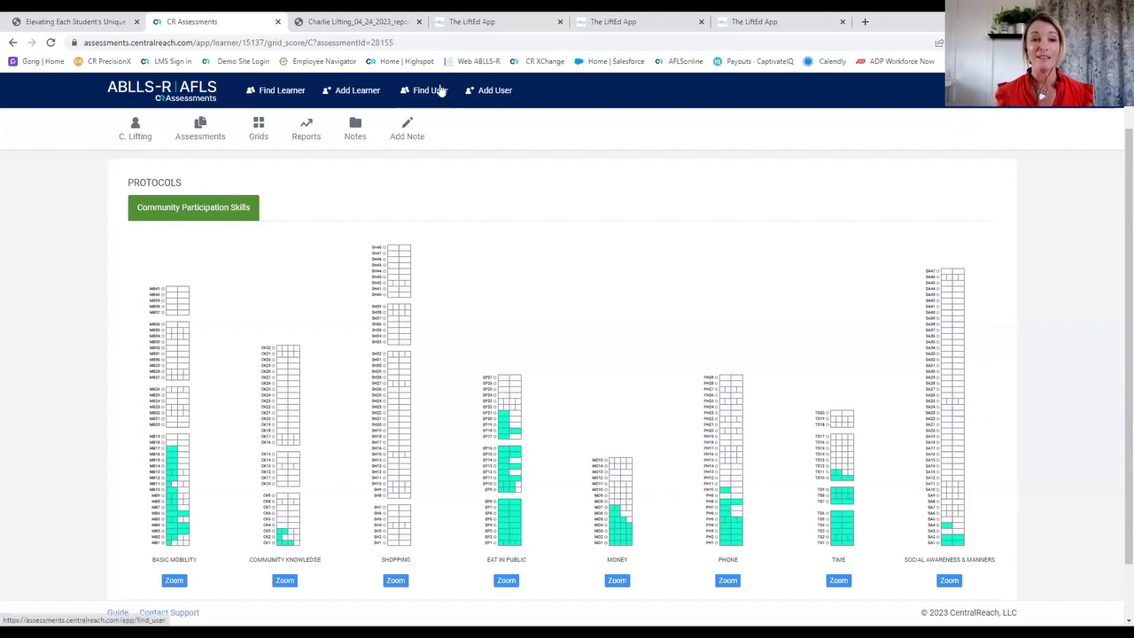
# Step: Review the learner's ABLLS-R | AFLS summary report PDF, from the demographics and Basic Mobility results to the skills grid on page 9
pyautogui.click(359, 21)
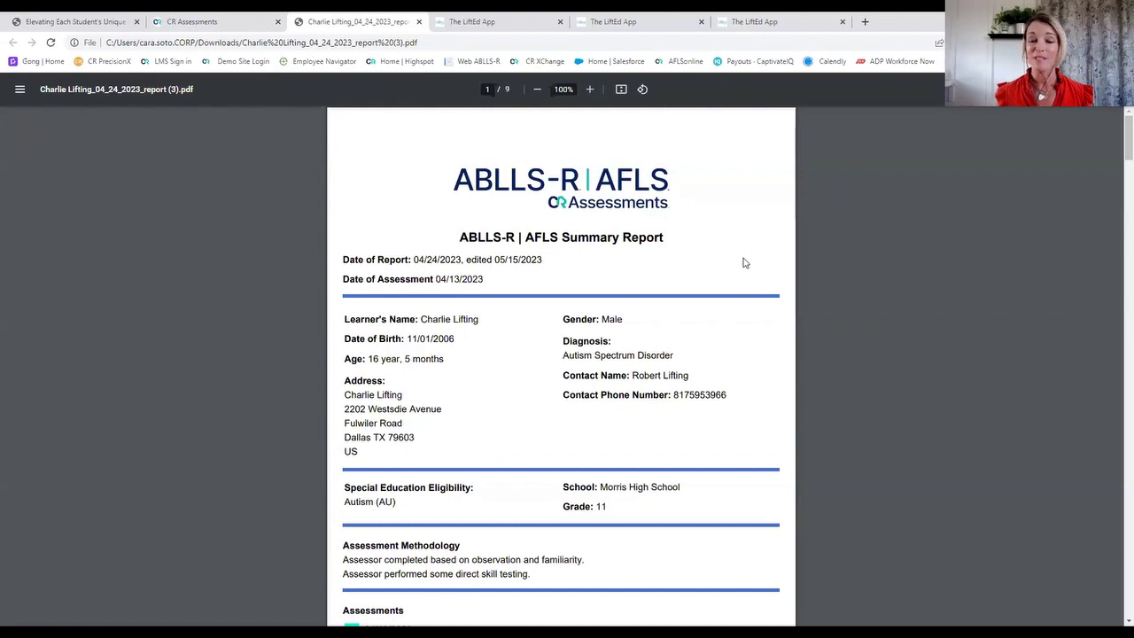
pyautogui.scroll(-3, 694, 328)
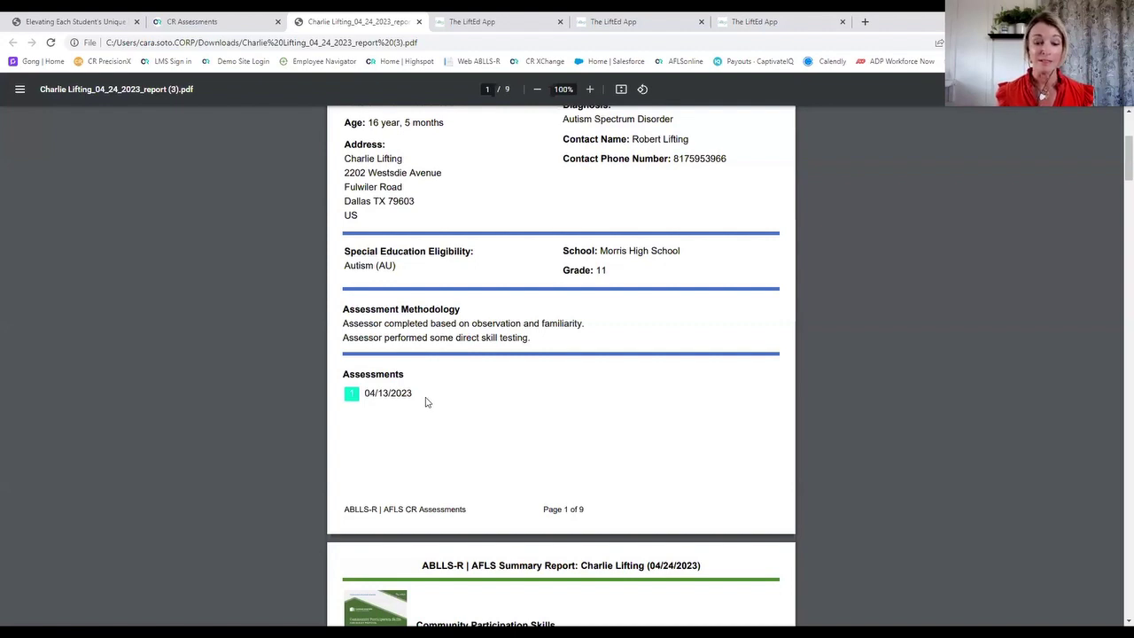
pyautogui.scroll(-4, 425, 401)
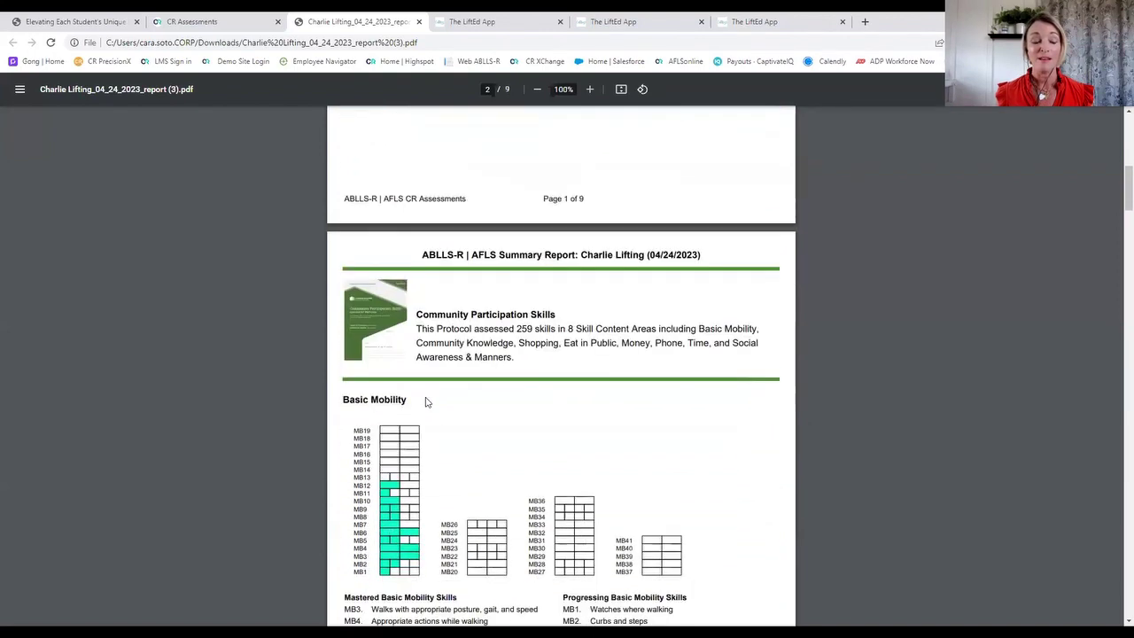
pyautogui.scroll(-2, 425, 402)
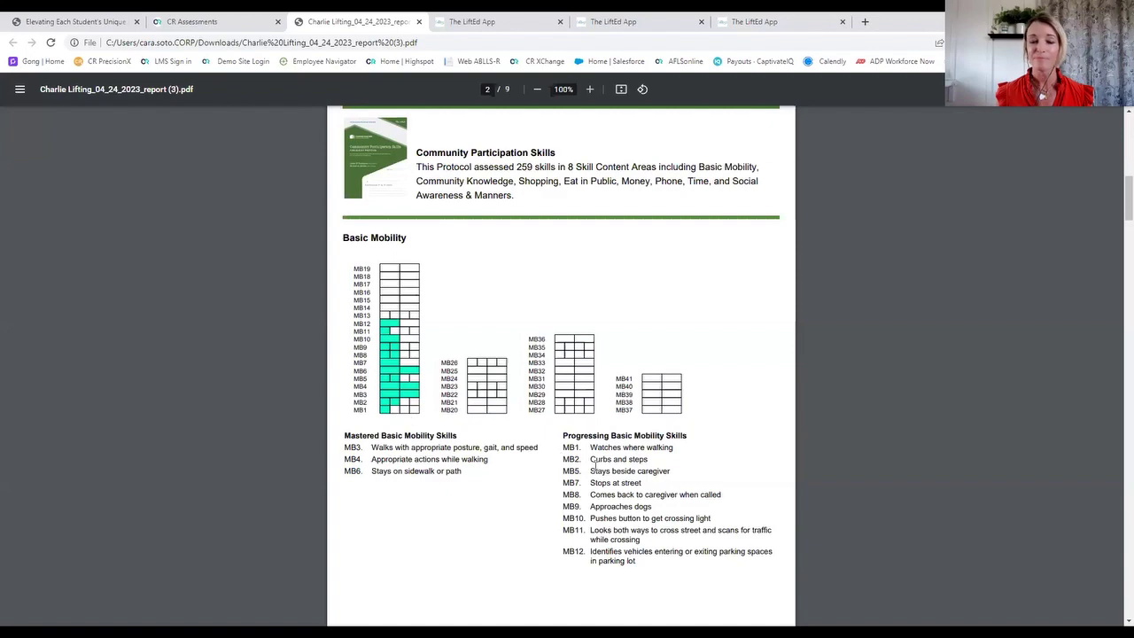
pyautogui.scroll(-2, 981, 306)
pyautogui.moveTo(1116, 220); pyautogui.dragTo(1117, 584)
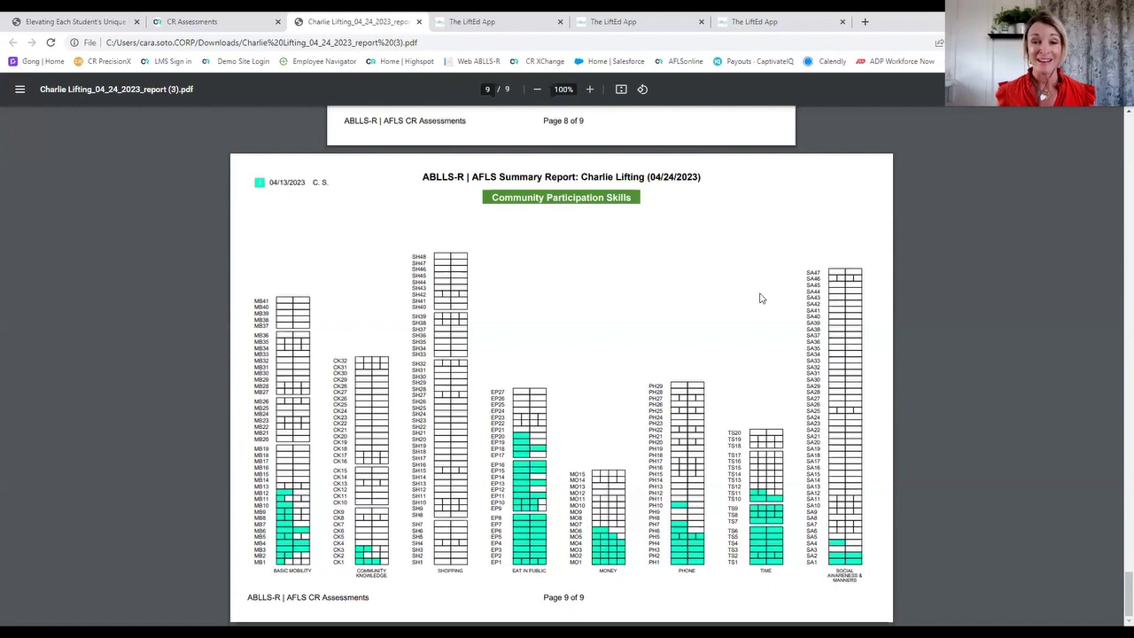
# Step: Switch to the LiftEd session, start Getting Ready for Work-Grocery Store, and mark steps 1, 3 and 4 correct and step 2 incorrect
pyautogui.click(522, 26)
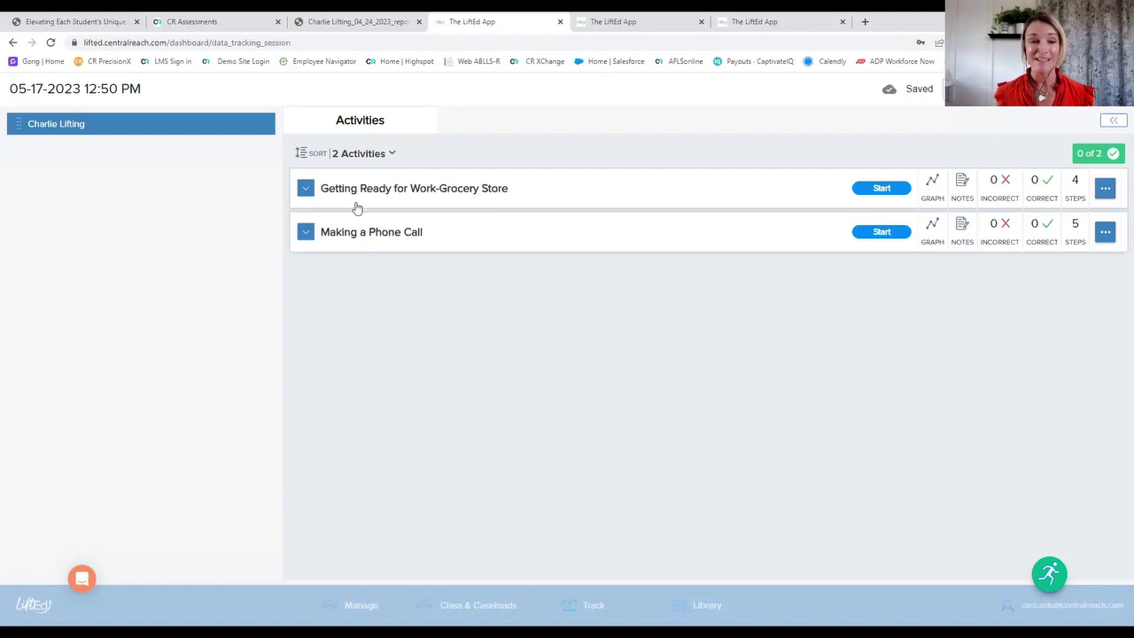
pyautogui.click(306, 188)
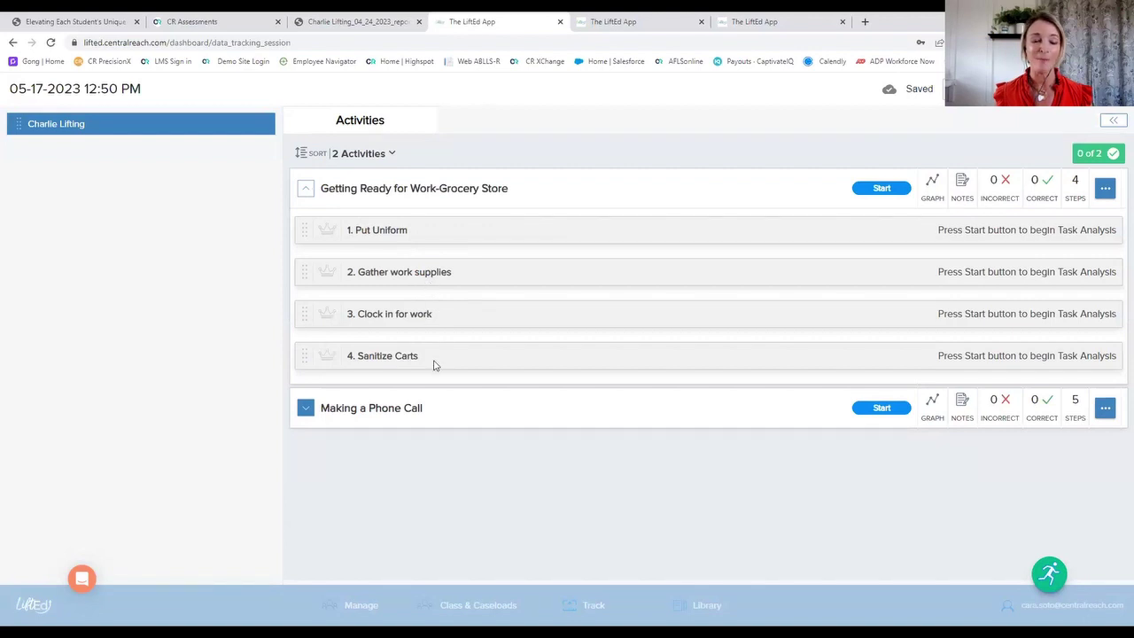
pyautogui.click(885, 189)
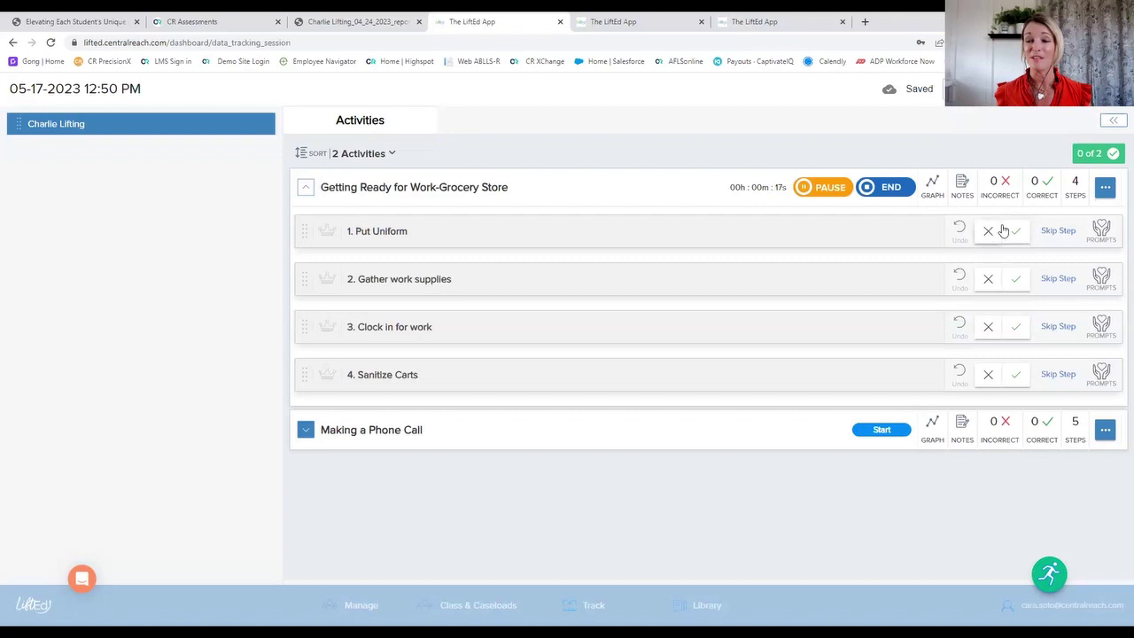
pyautogui.click(1015, 230)
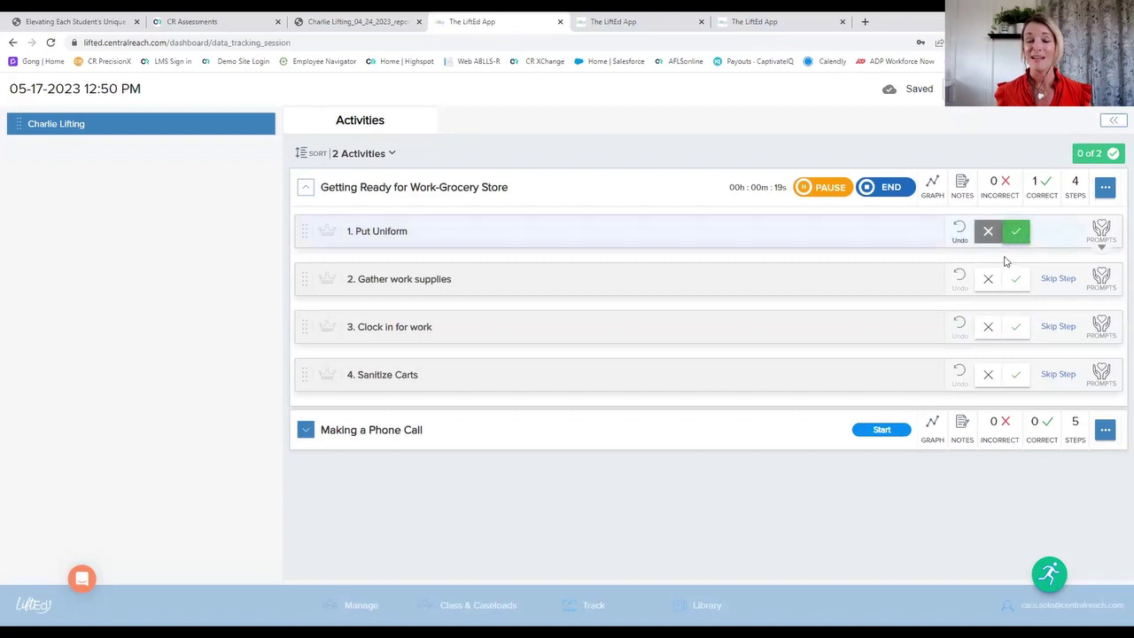
pyautogui.click(988, 279)
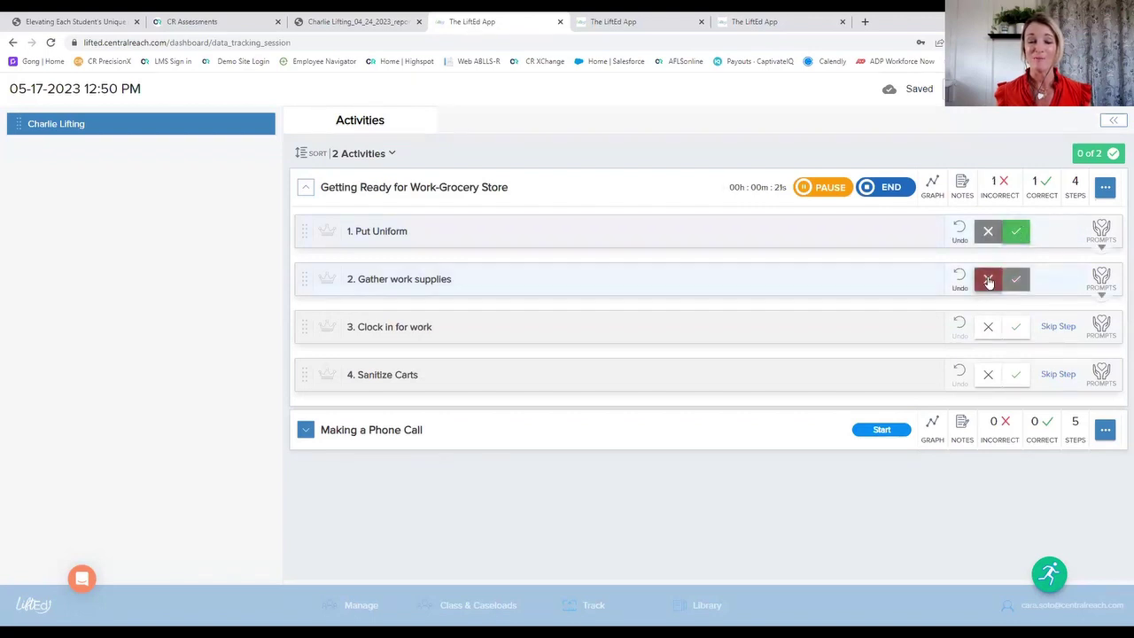
pyautogui.click(1015, 328)
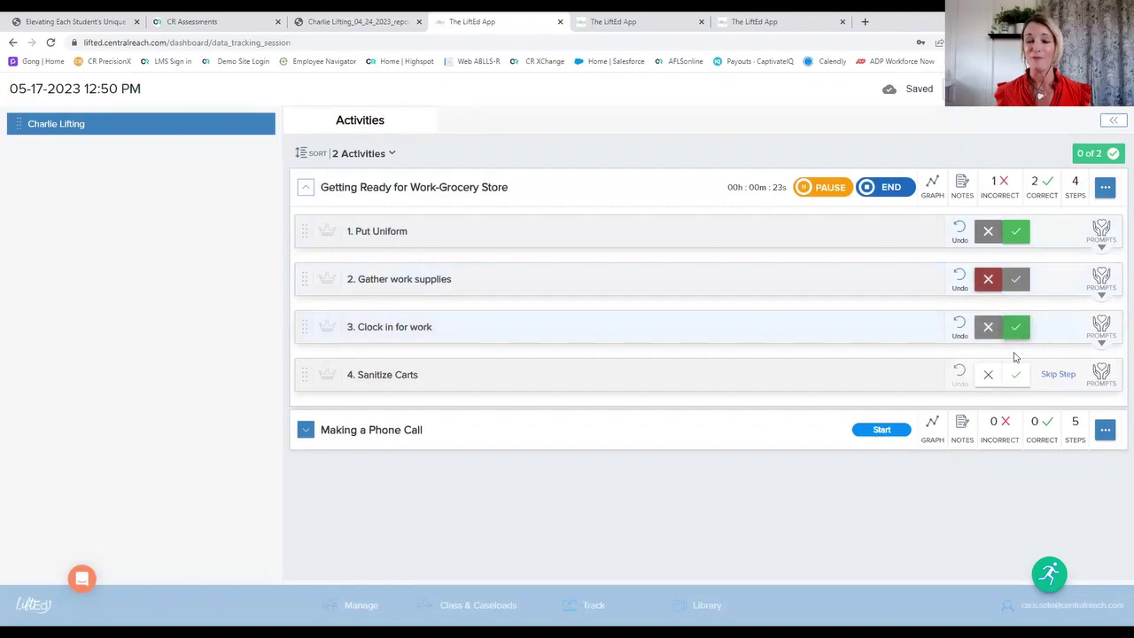
pyautogui.click(1015, 377)
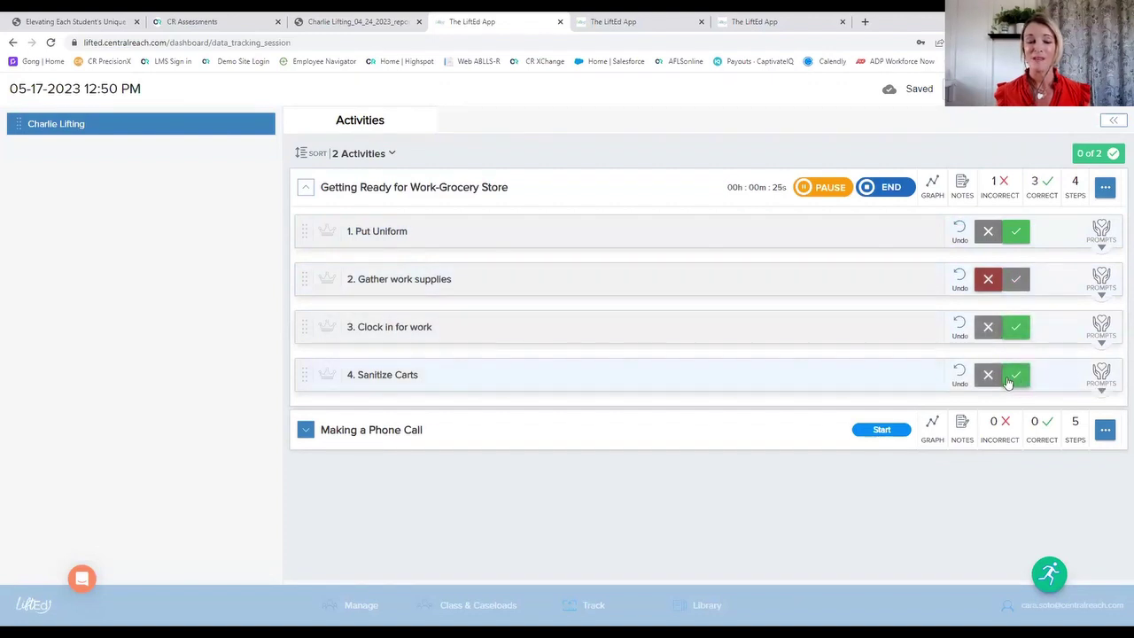
# Step: Expand the Making a Phone Call activity and start its task analysis
pyautogui.click(306, 428)
pyautogui.scroll(-1, 515, 392)
pyautogui.scroll(-1, 516, 386)
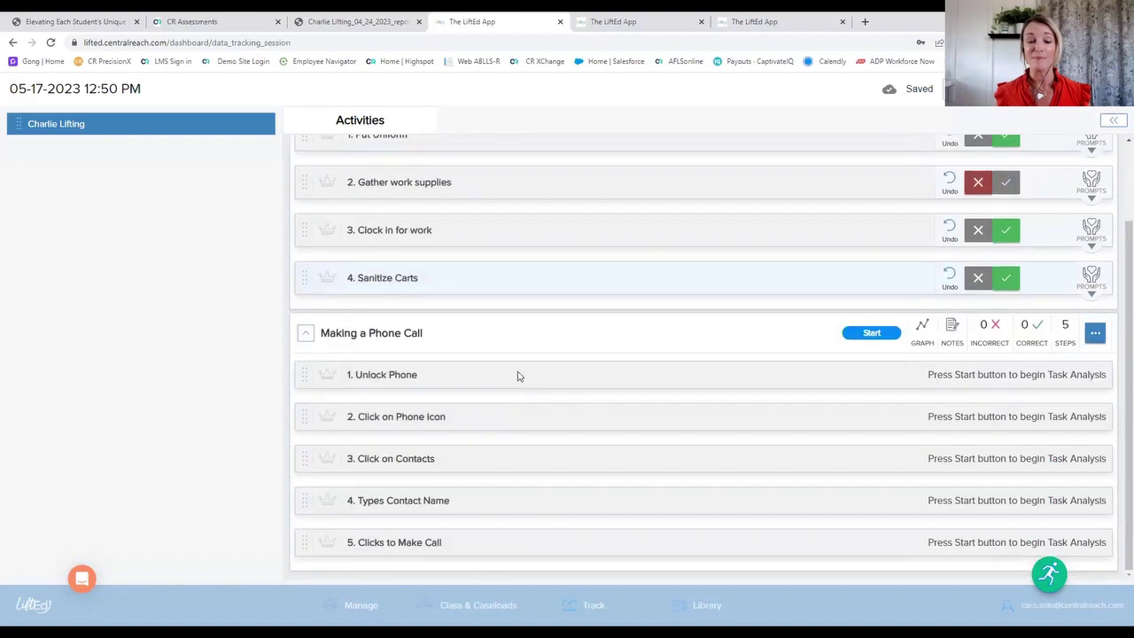
pyautogui.click(861, 337)
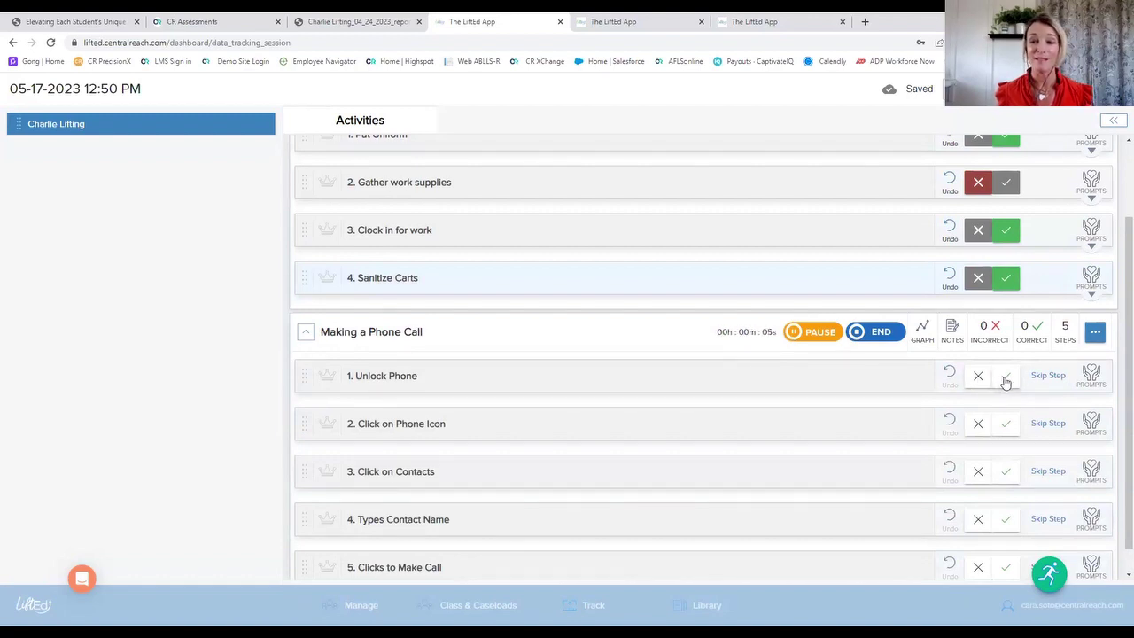
# Step: Record two Noncompliance occurrences and start the duration timer for Use of Coping Strategy: "When Anxious", then return to the activities
pyautogui.click(1048, 573)
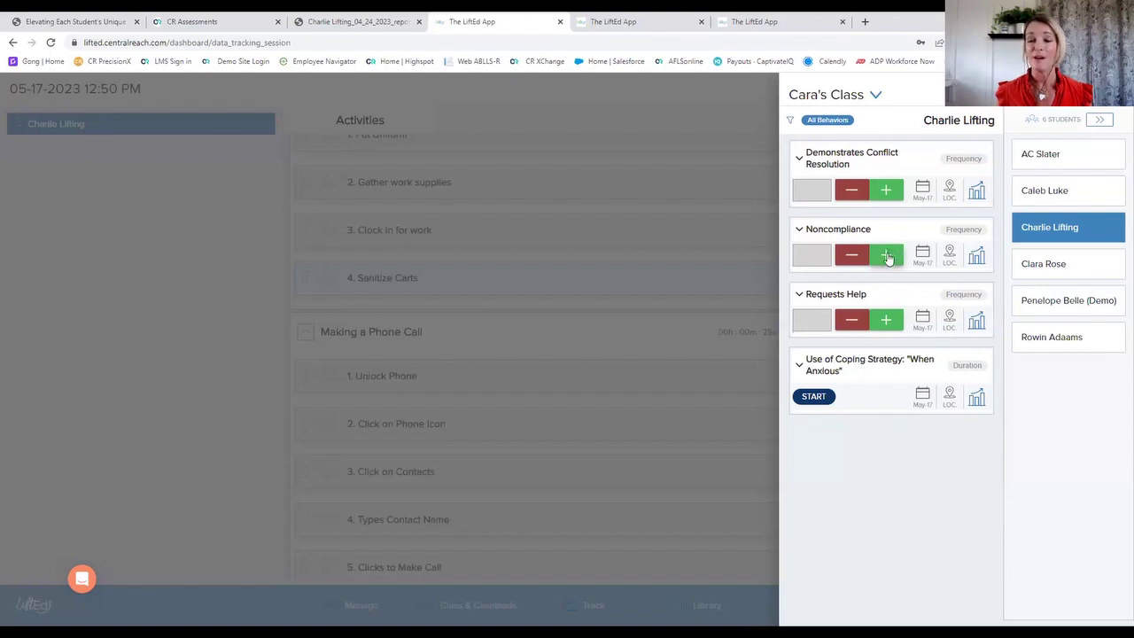
pyautogui.click(886, 256)
pyautogui.click(887, 256)
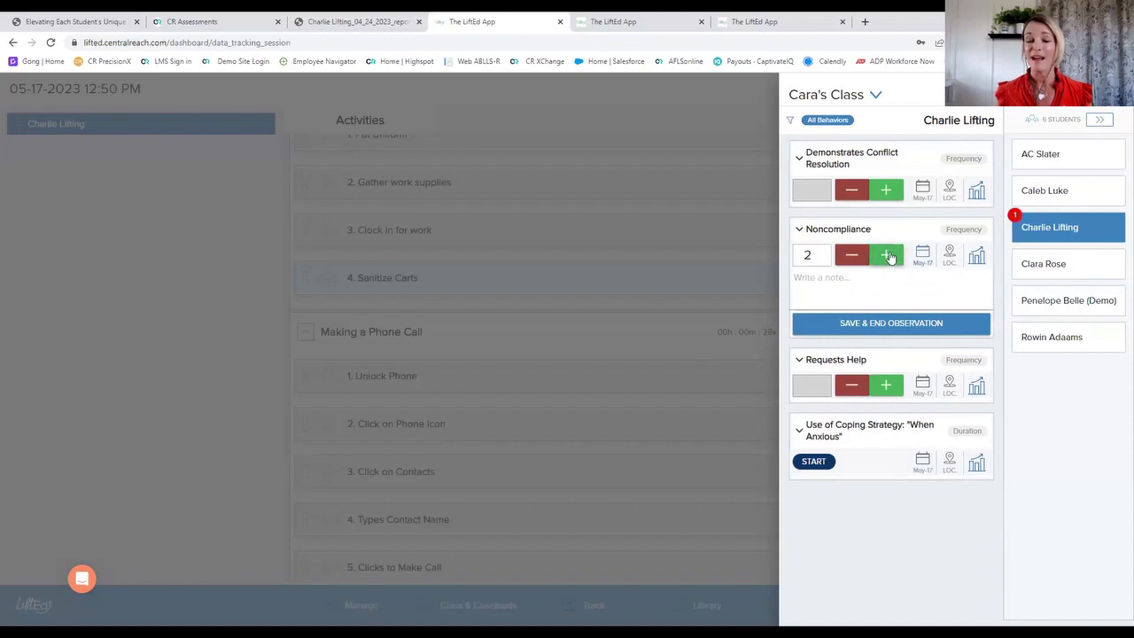
pyautogui.click(813, 462)
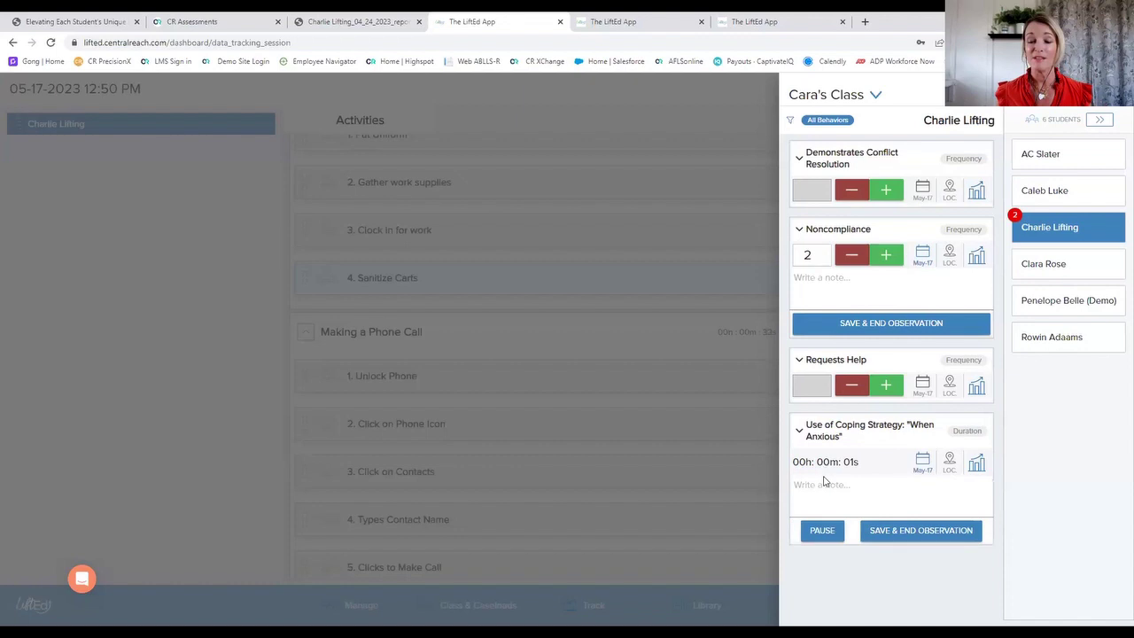
pyautogui.click(827, 484)
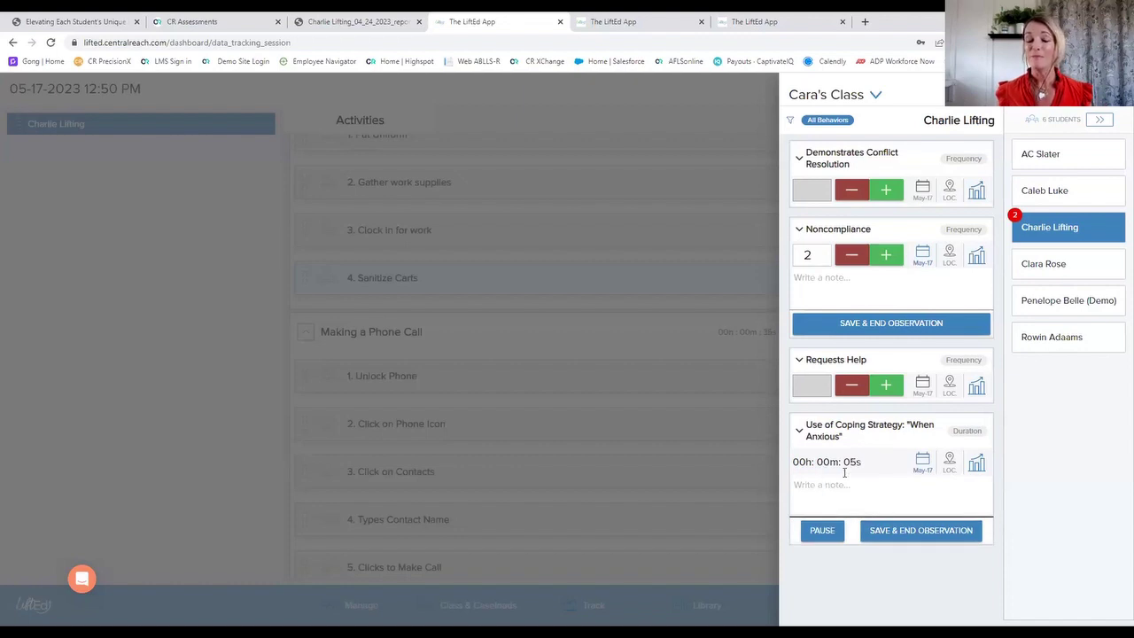
pyautogui.click(1099, 119)
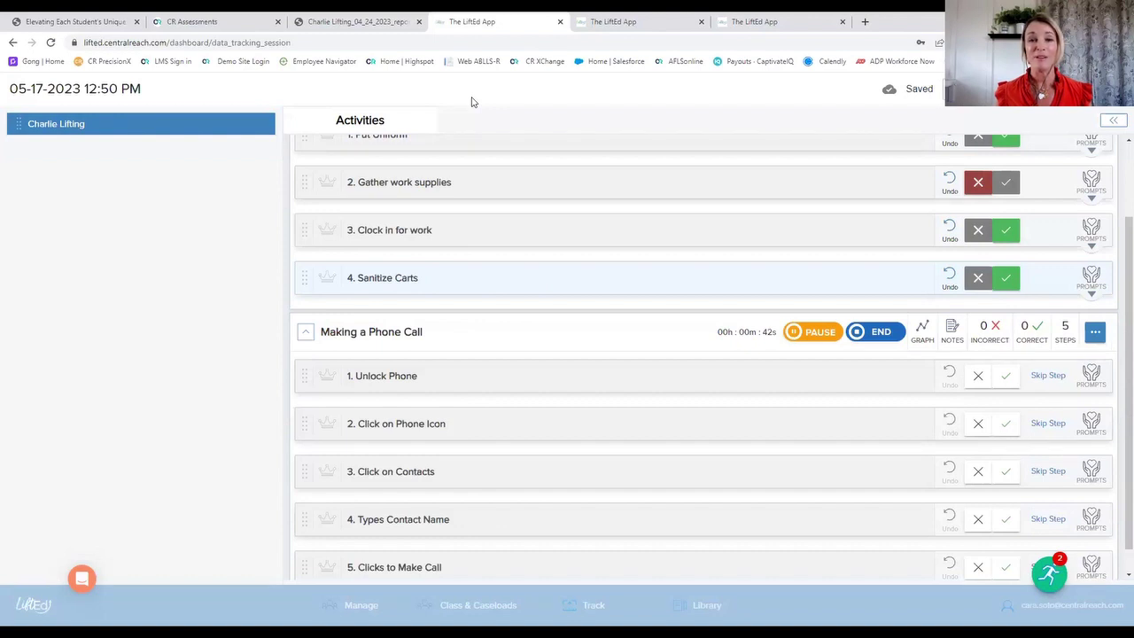
# Step: From the student's activities list, open the Making a Phone Call graph and display the data for step 1, Unlock Phone
pyautogui.click(596, 22)
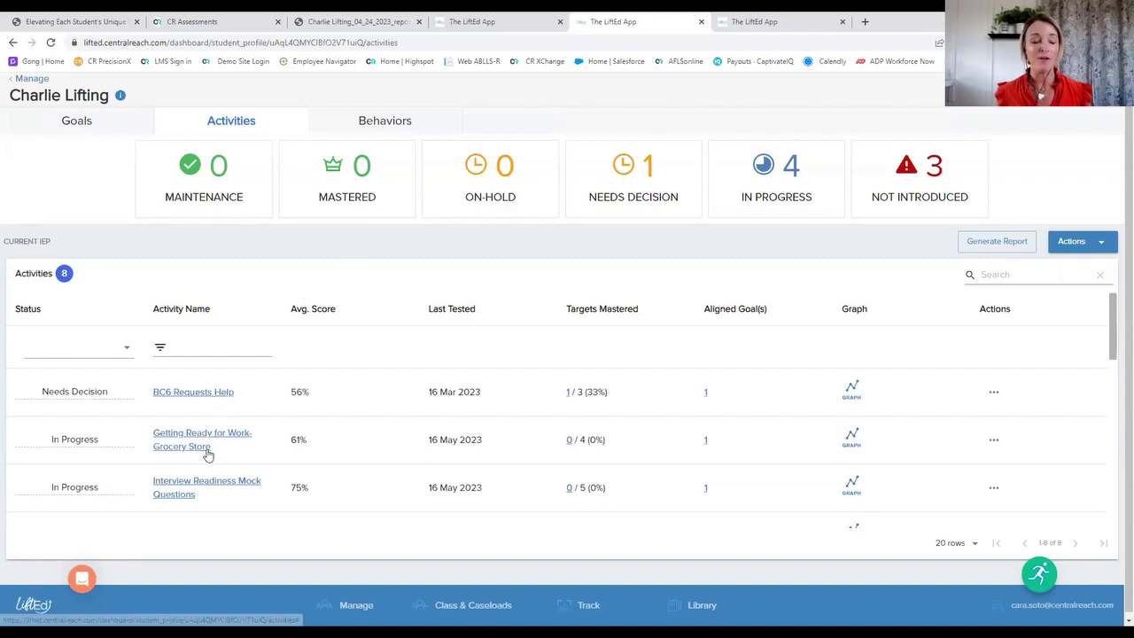
pyautogui.scroll(-1, 194, 499)
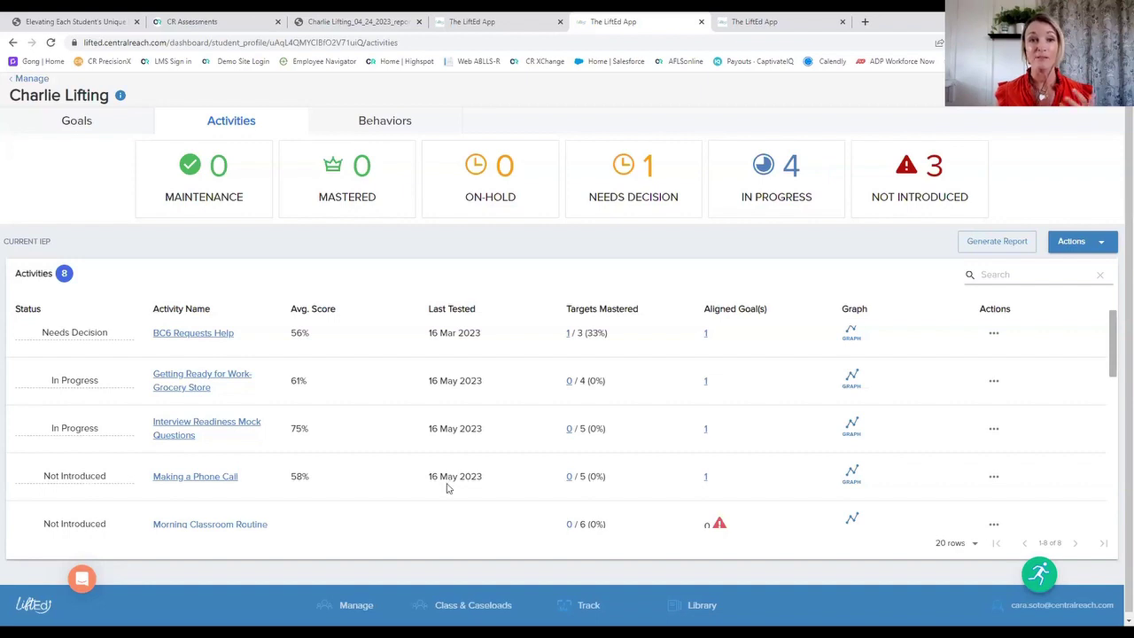
pyautogui.click(852, 475)
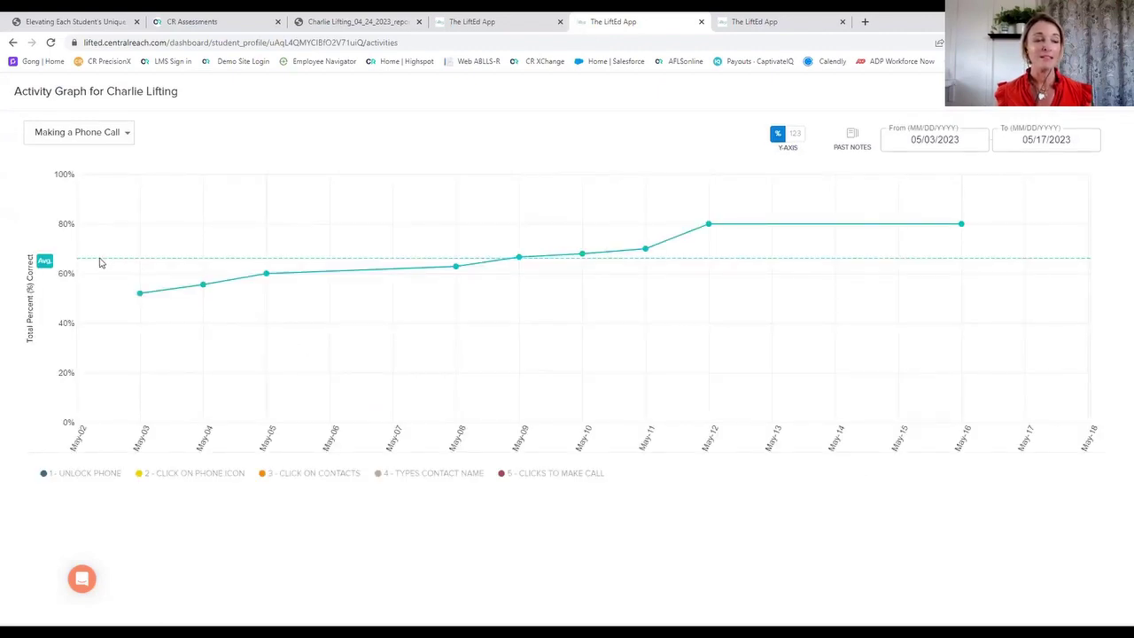
pyautogui.moveTo(102, 265)
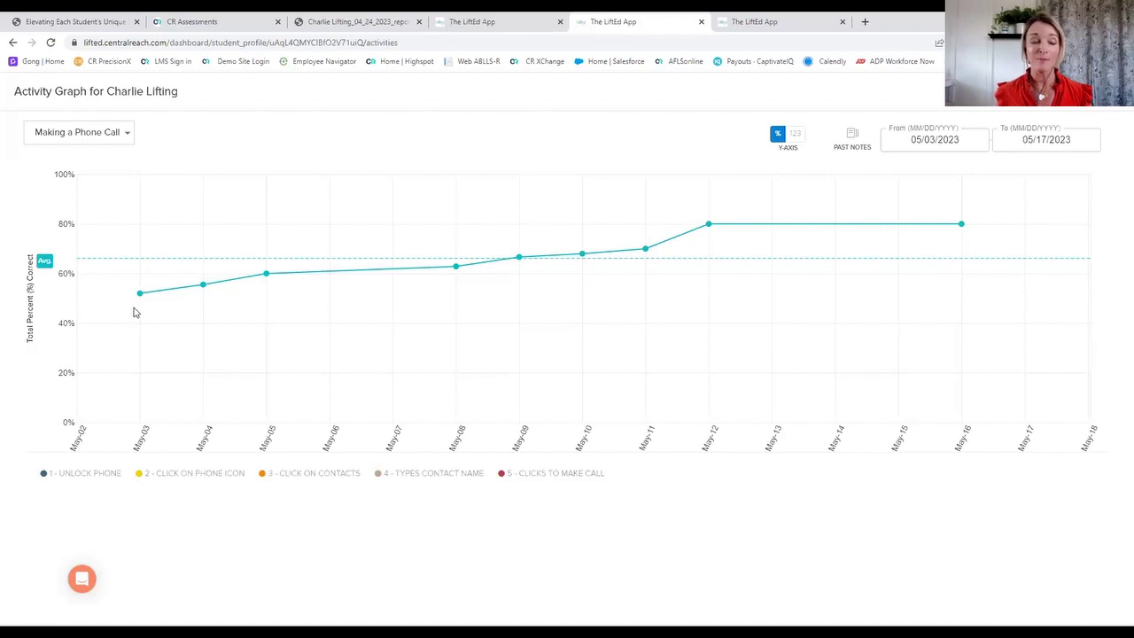
pyautogui.click(87, 474)
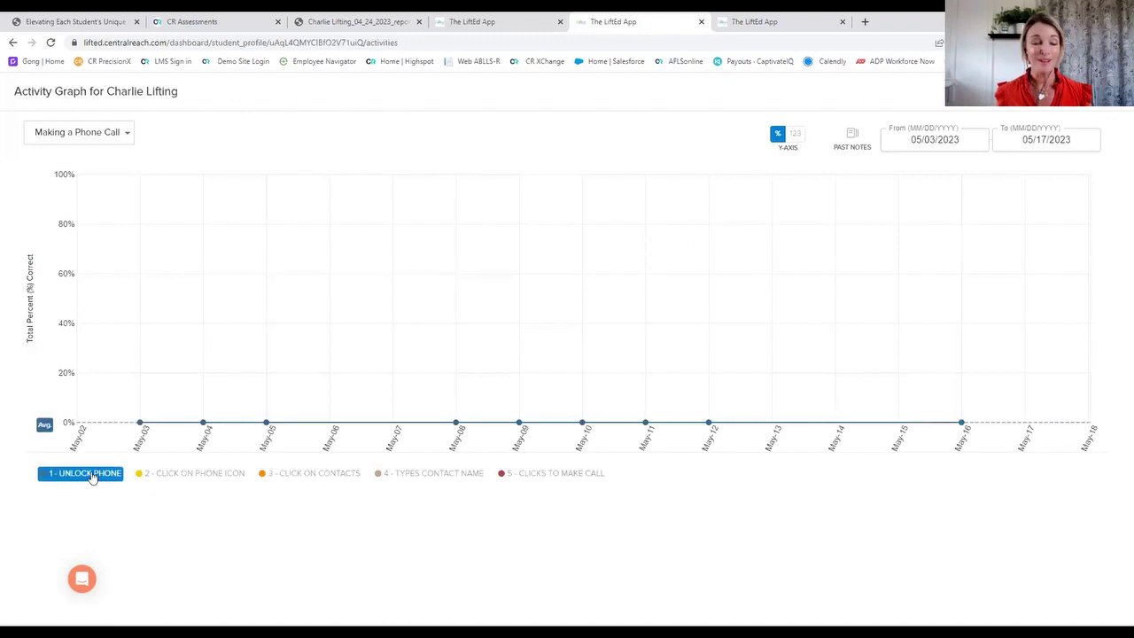
# Step: Add the Click on Phone Icon and Click on Contacts data to the graph, and view the details of the May 5 Click on Contacts point
pyautogui.click(173, 475)
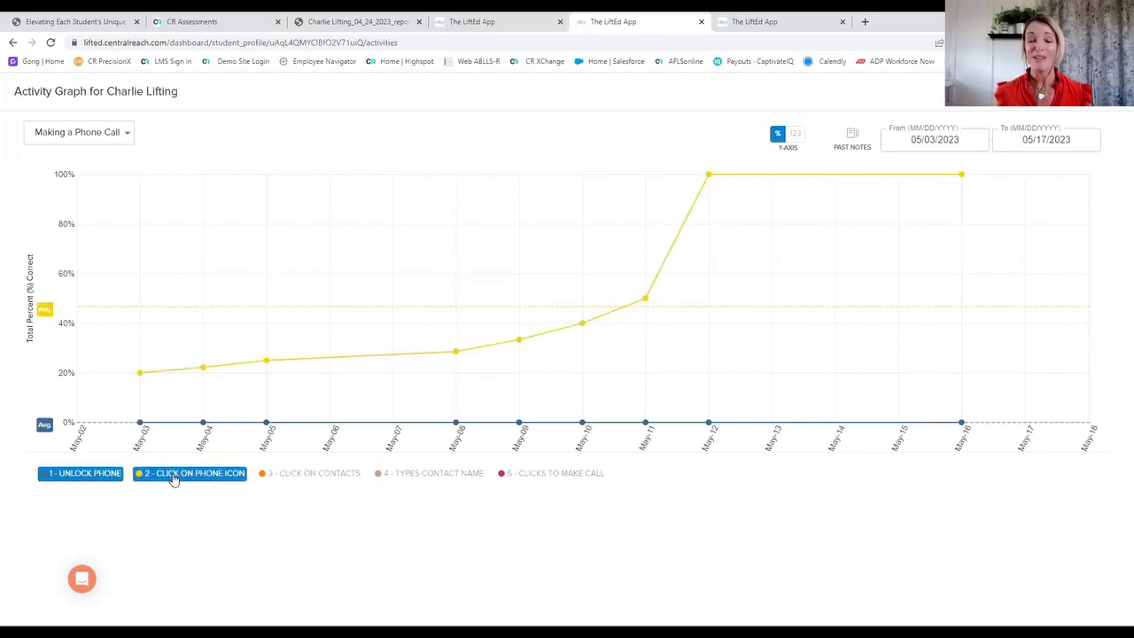
pyautogui.click(285, 479)
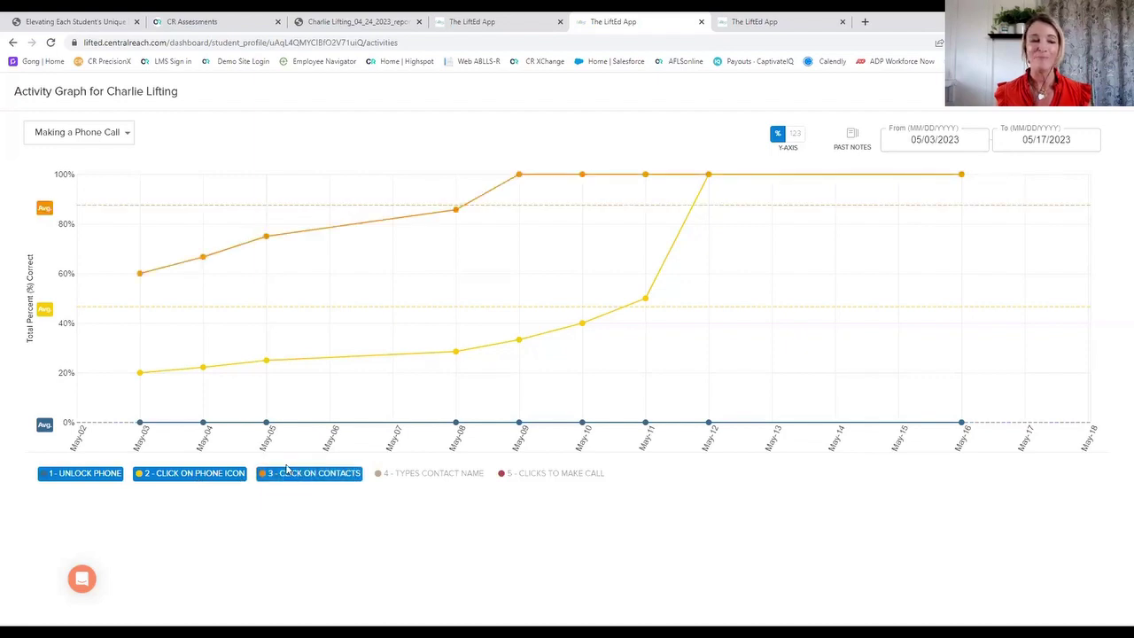
pyautogui.click(267, 239)
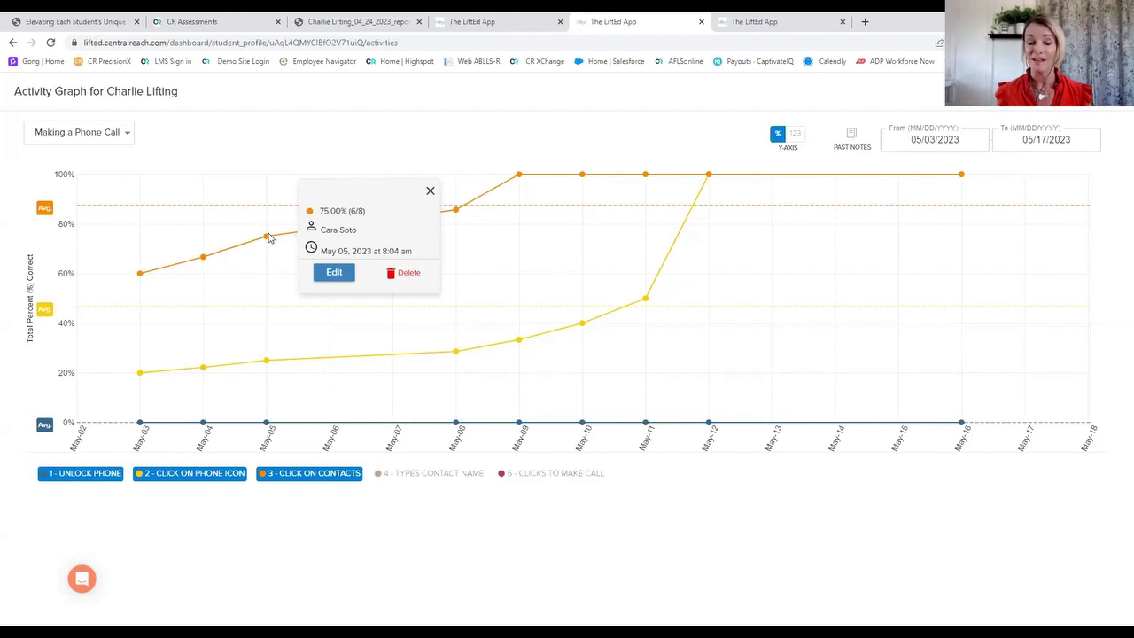
pyautogui.click(341, 117)
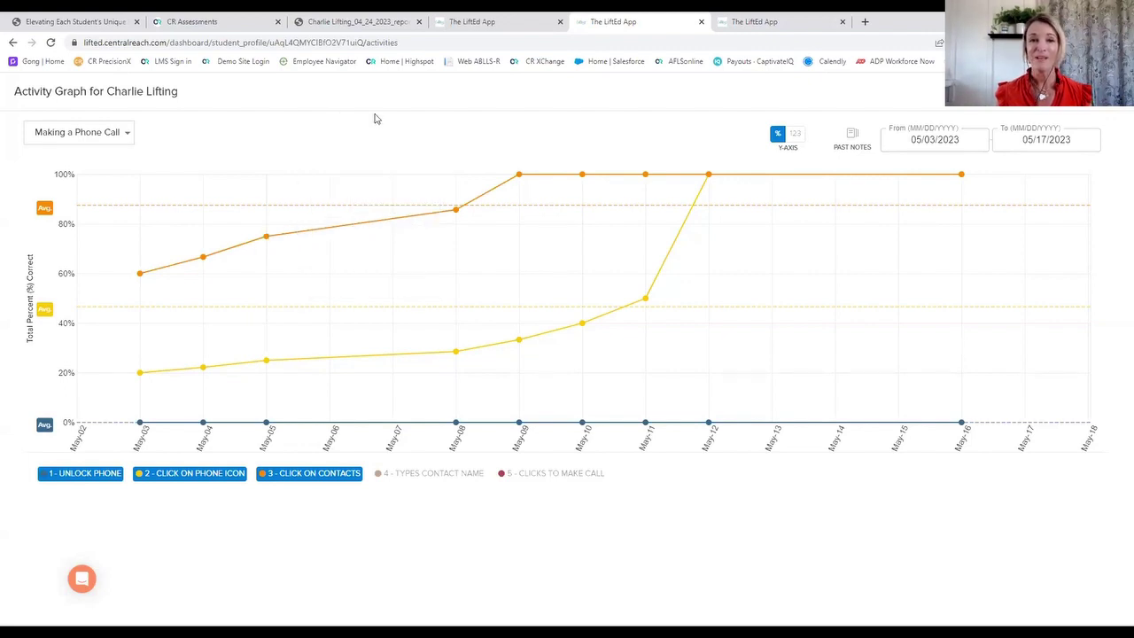
# Step: Switch to the student's report preview and review the Getting Ready for Work-Grocery Store progress graph and target table
pyautogui.click(760, 24)
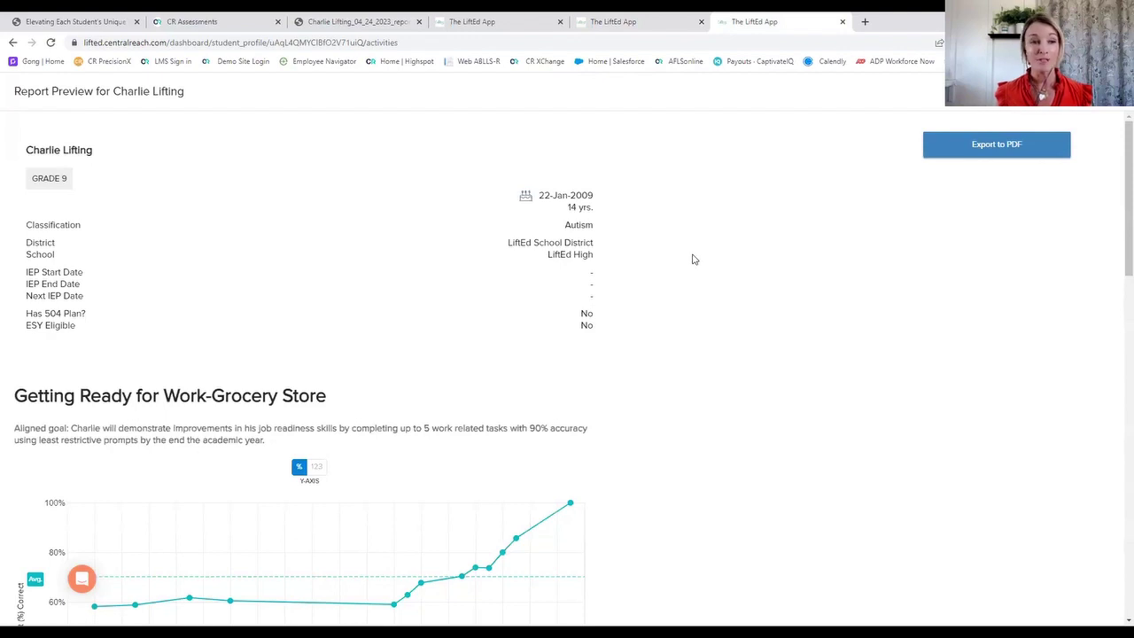
pyautogui.scroll(-3, 694, 257)
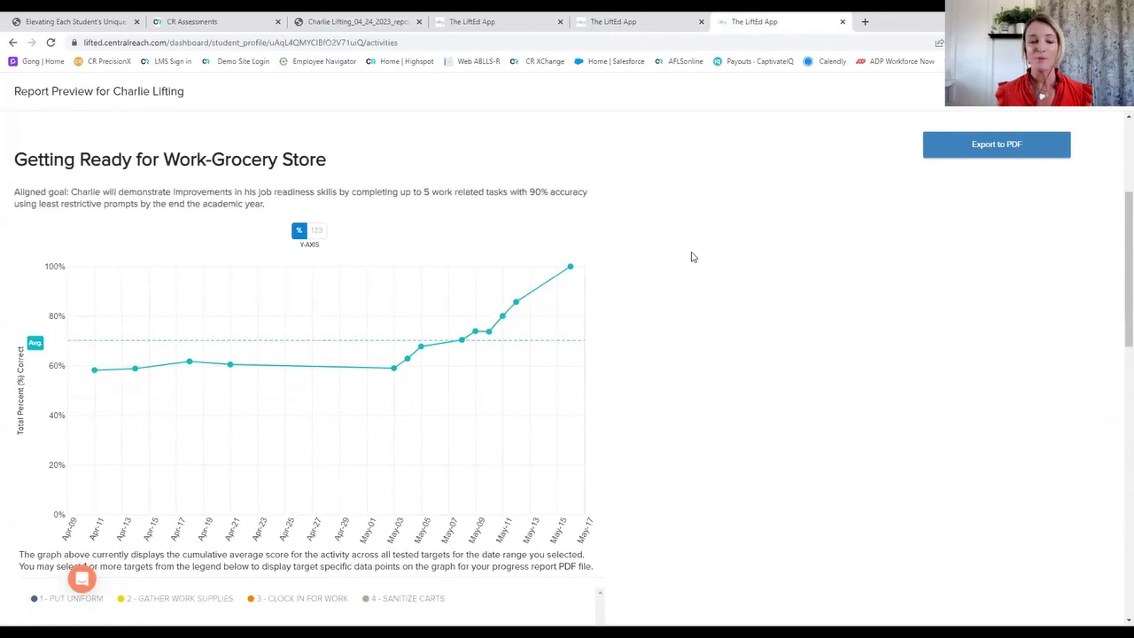
pyautogui.scroll(-1, 602, 377)
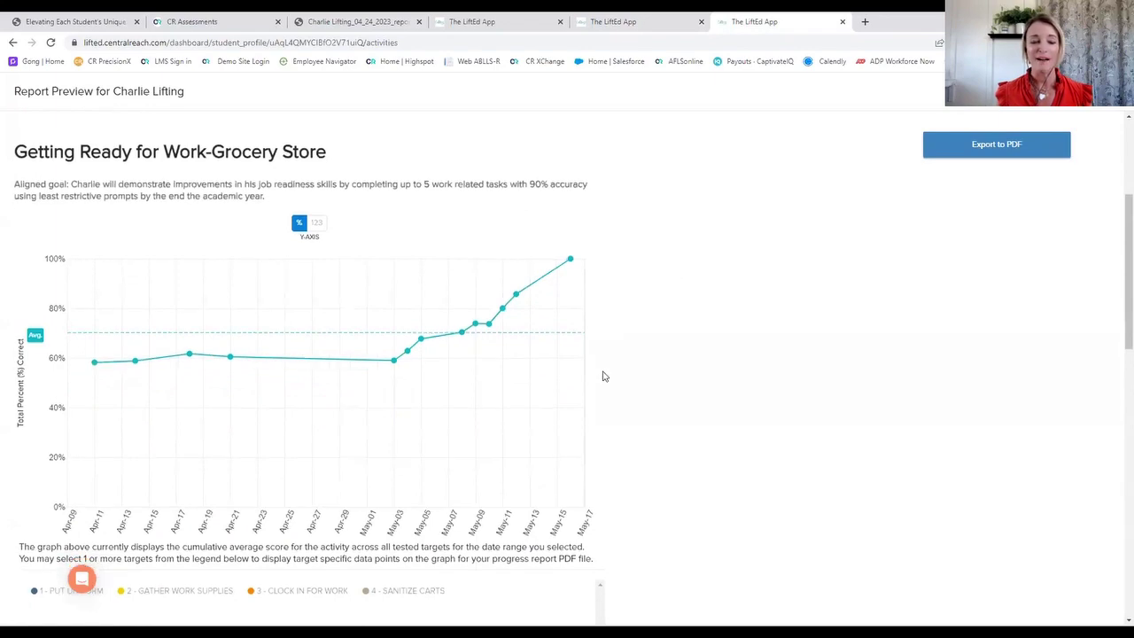
pyautogui.scroll(-4, 602, 377)
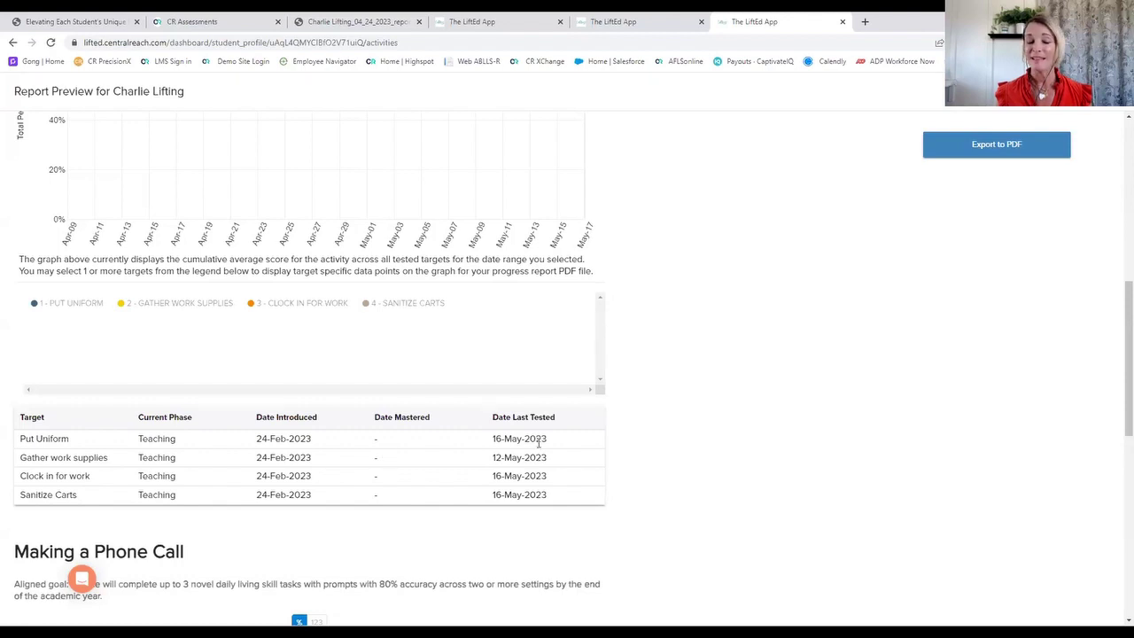
pyautogui.scroll(4, 540, 443)
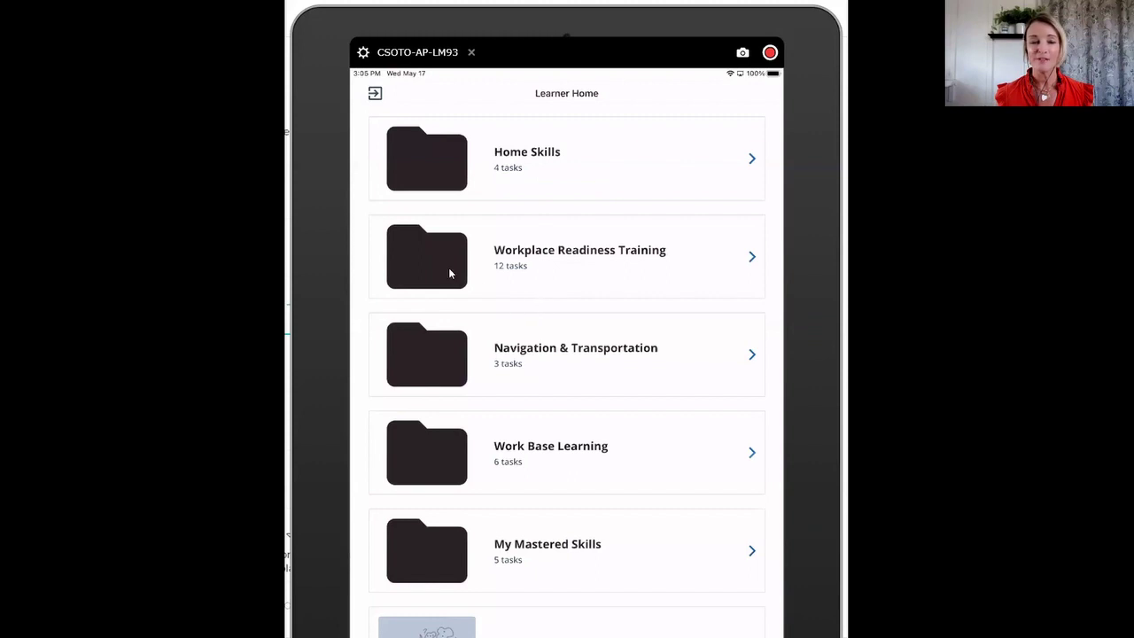
# Step: In the mirrored tablet's learner app, open Make Phone Call from Workplace Readiness Training and advance past step 1, Unlock Phone
pyautogui.click(548, 259)
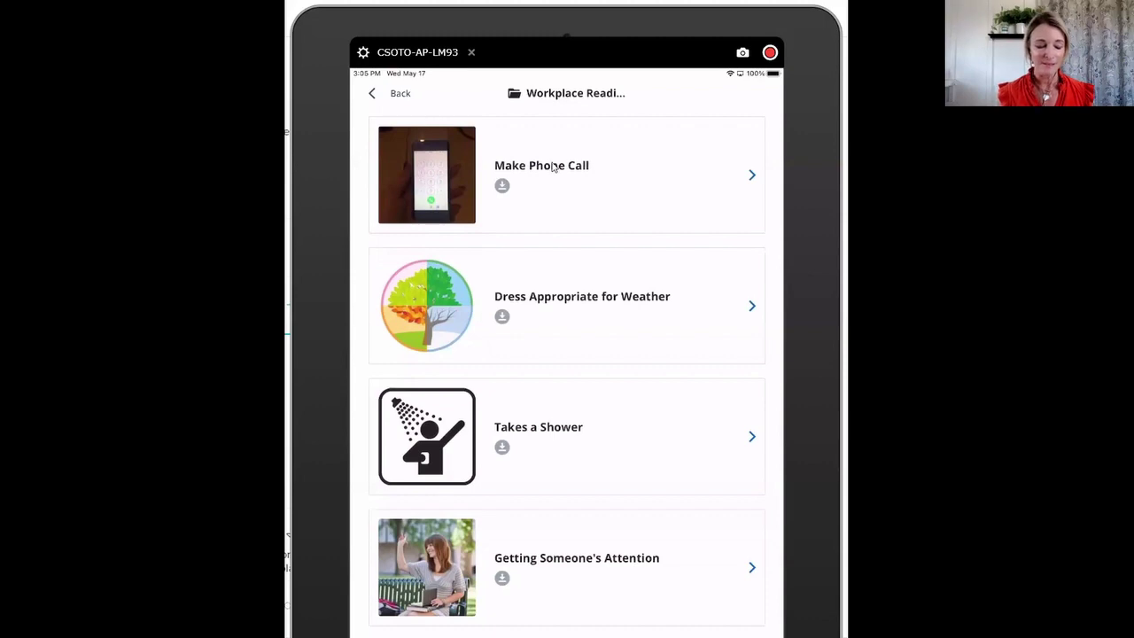
pyautogui.click(551, 165)
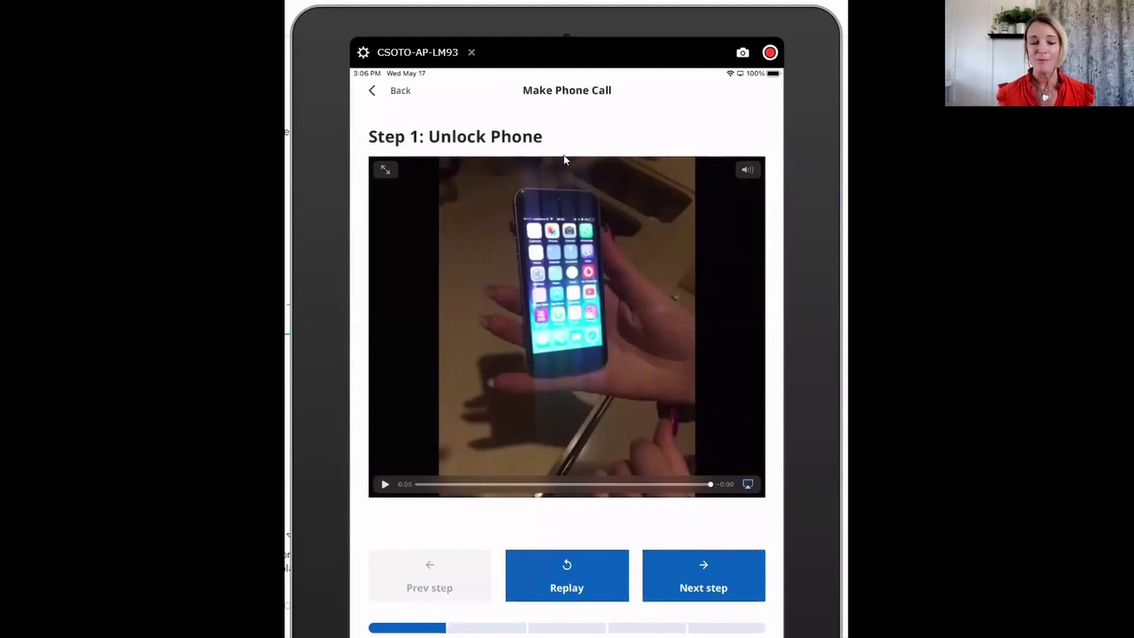
pyautogui.click(673, 563)
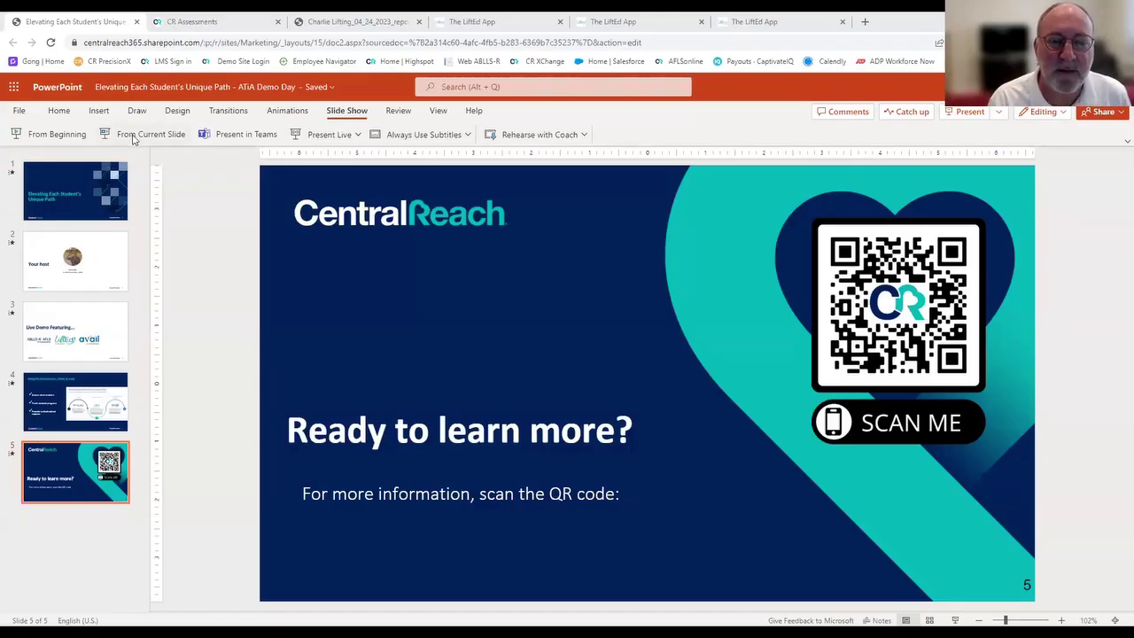
# Step: In the PowerPoint presentation, start the slide show from the closing "Ready to learn more?" slide
pyautogui.click(138, 133)
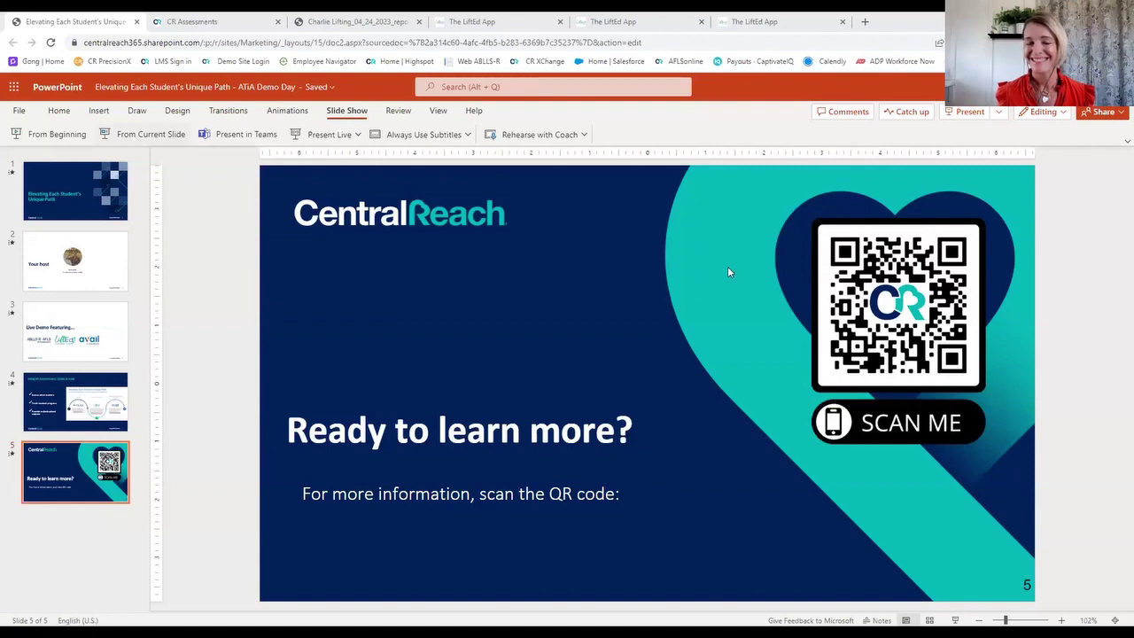